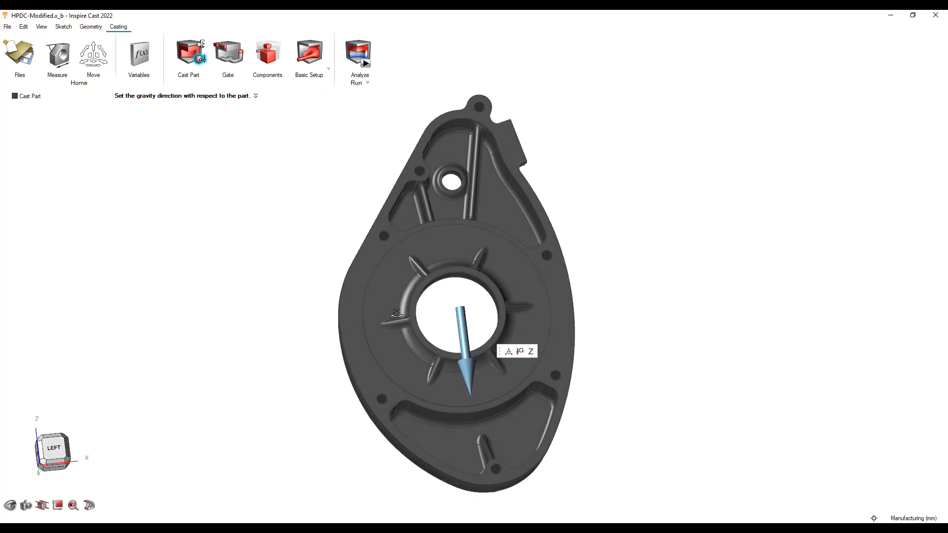
Accept the gravity direction and place a gate on the long curved outer side face of the cast part
right_drag(442, 212, 455, 225)
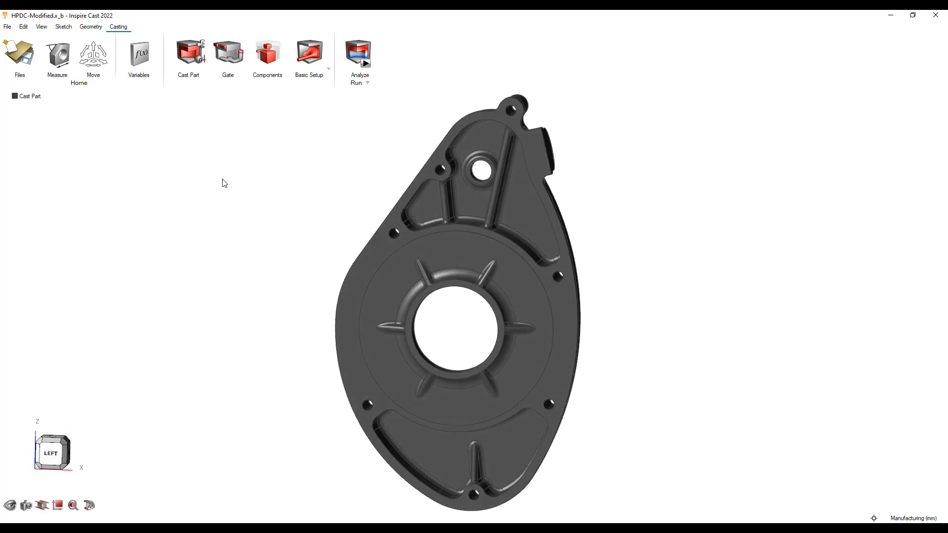
click(225, 55)
middle_drag(287, 232, 286, 231)
scroll(287, 232, up, 5)
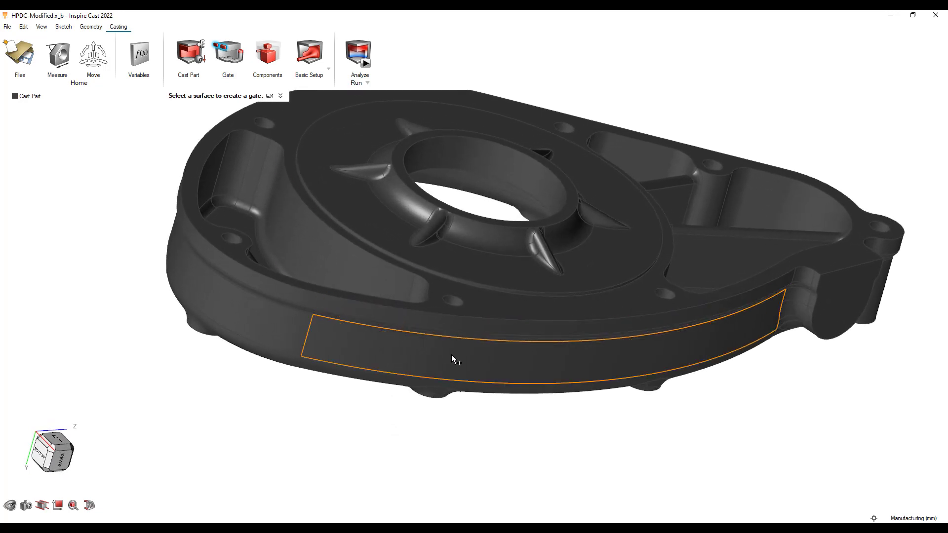
middle_drag(451, 354, 455, 380)
click(455, 382)
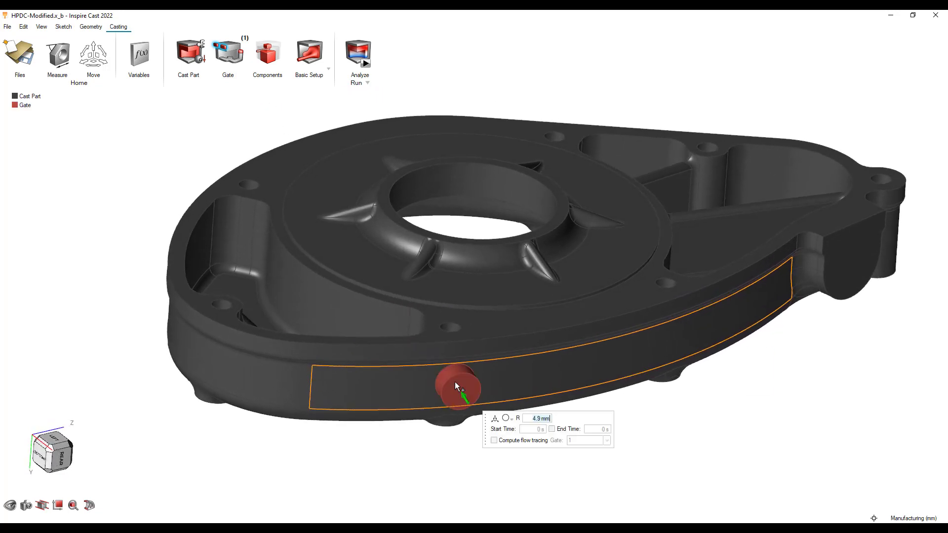
Change the gate to a rectangular section 20 mm wide and 5 mm high
click(512, 421)
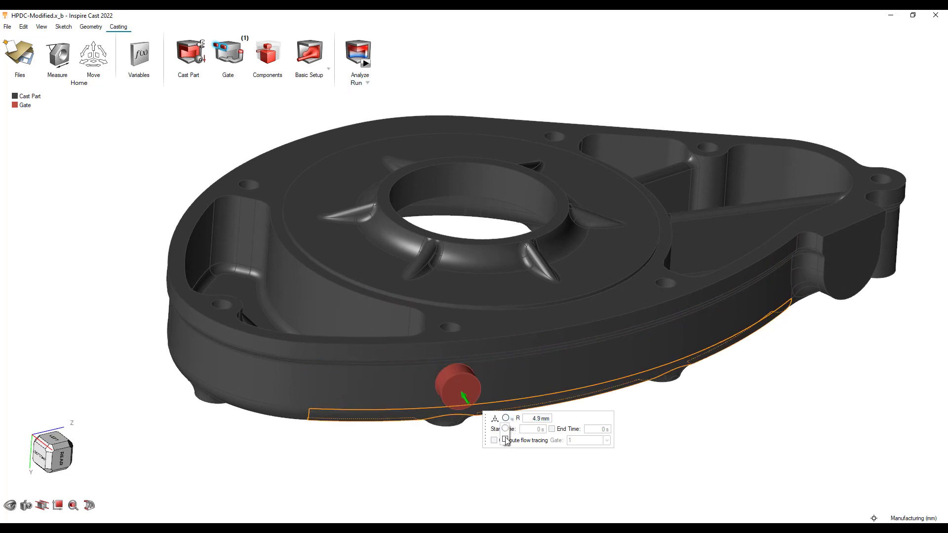
click(506, 440)
text(2)
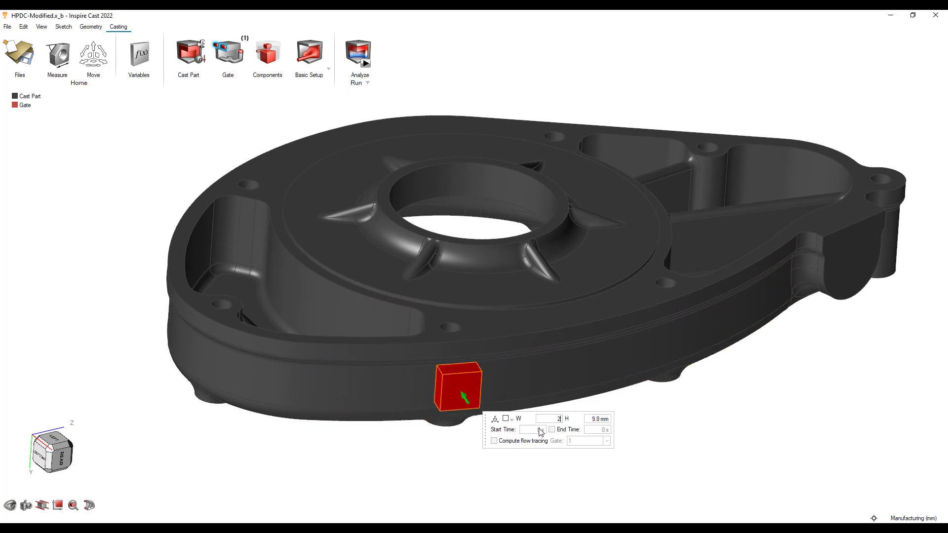
text(0)
key(Return)
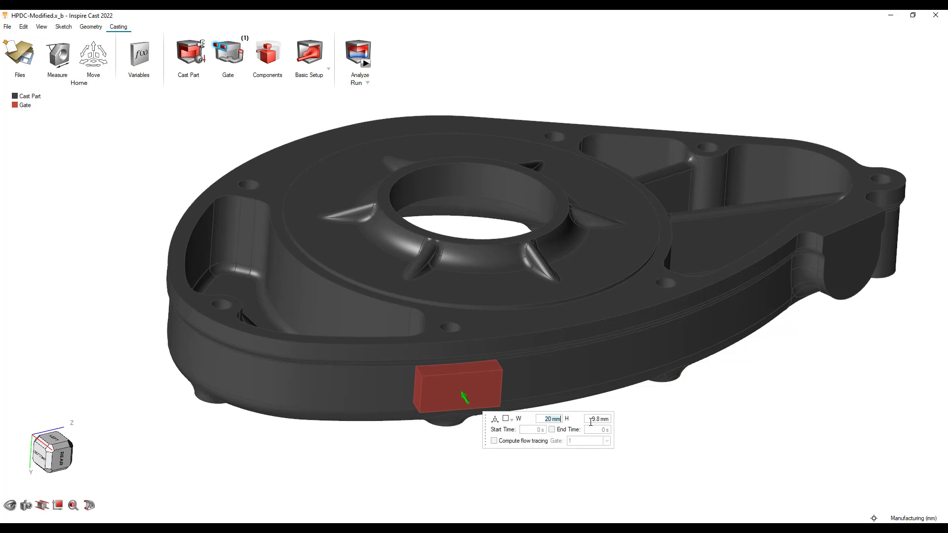
key(Return)
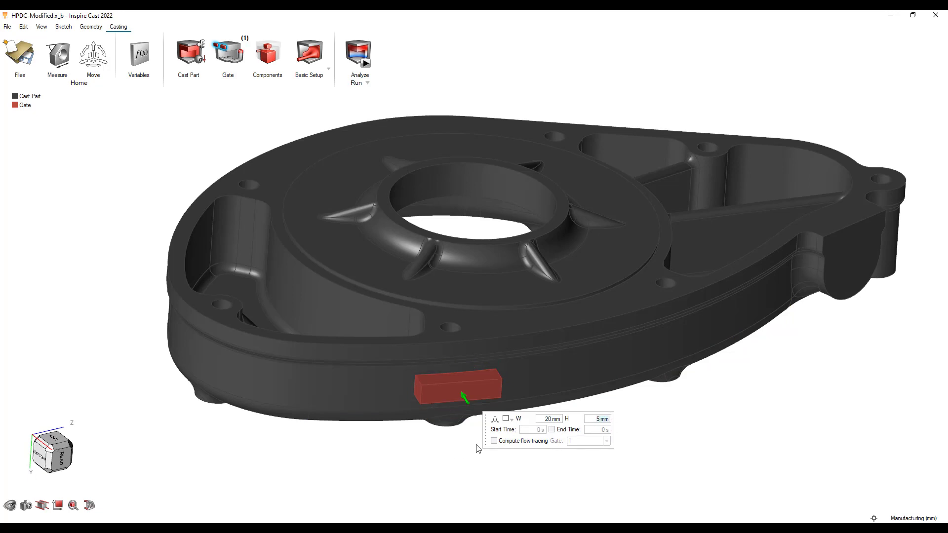
Add two more 20 × 5 mm rectangular gates with flow tracing, on the opposite curved face and the straight side face
middle_drag(452, 459, 453, 460)
scroll(453, 460, up, 3)
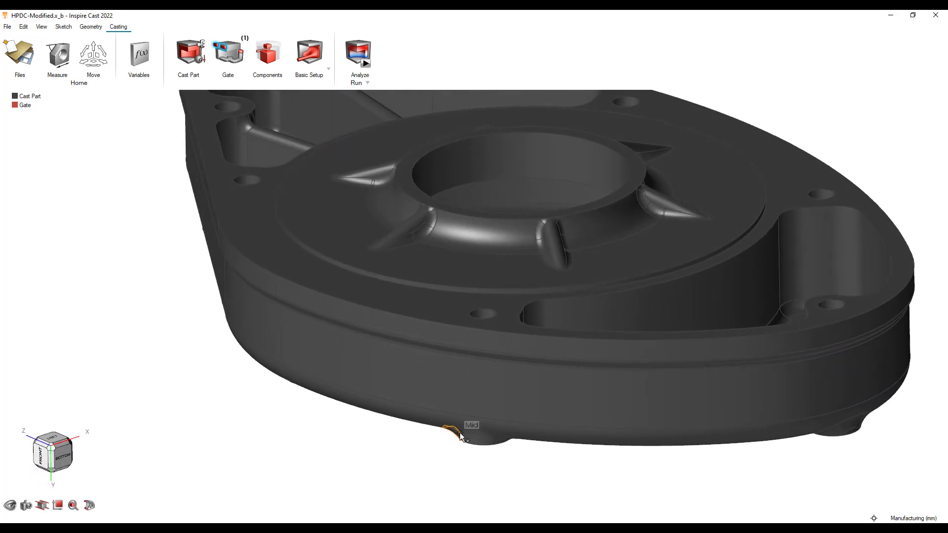
click(464, 377)
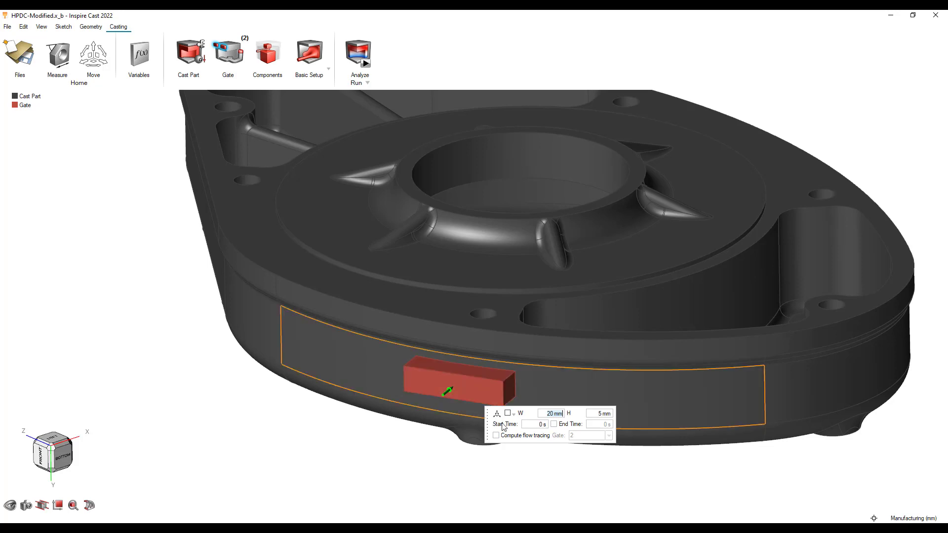
middle_drag(423, 451, 423, 450)
click(449, 339)
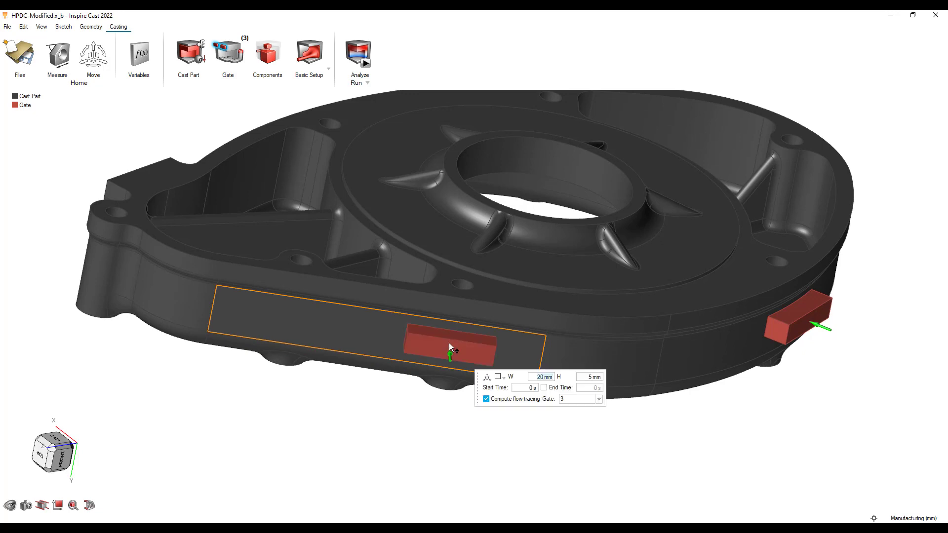
right_click(420, 440)
click(342, 426)
middle_drag(341, 426, 341, 426)
Add a mold around the cast part with material Steel-H13 and a temperature of 150 C
click(266, 64)
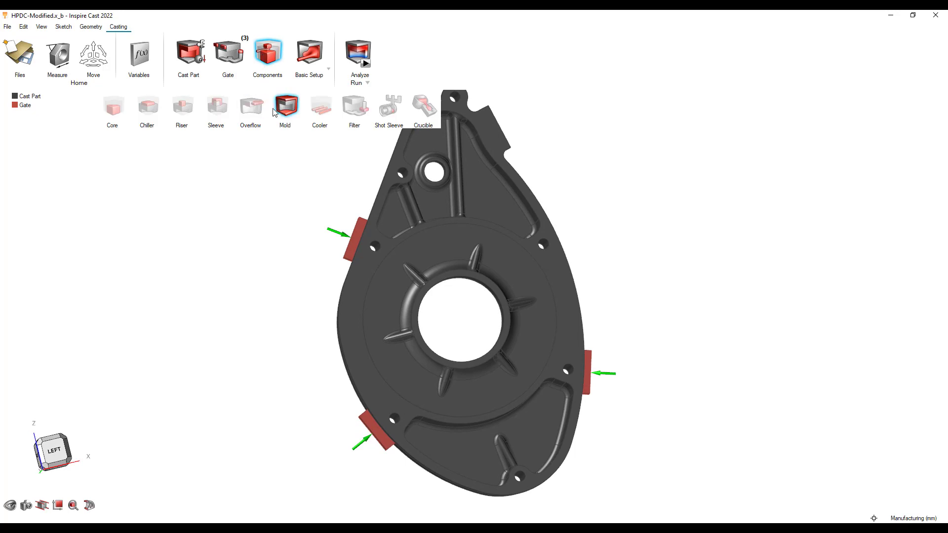
click(285, 109)
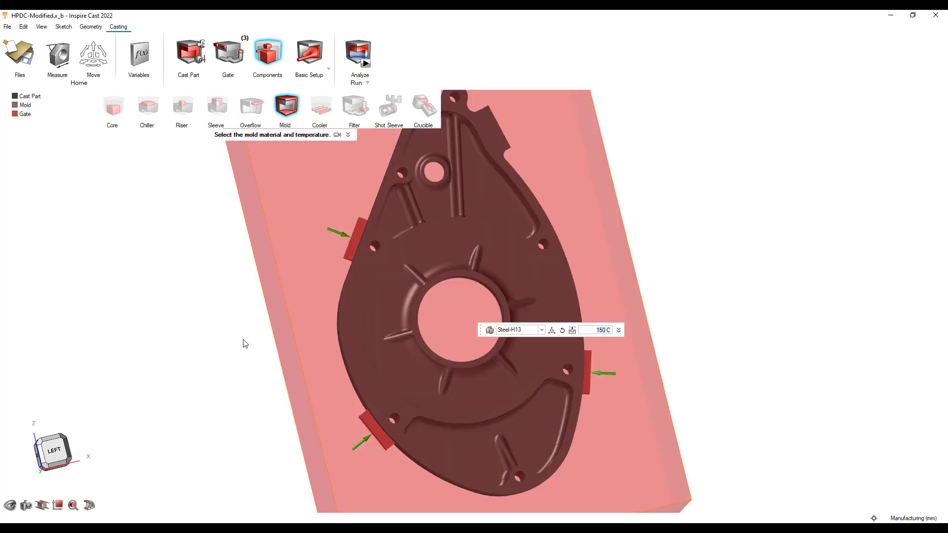
click(523, 330)
click(527, 332)
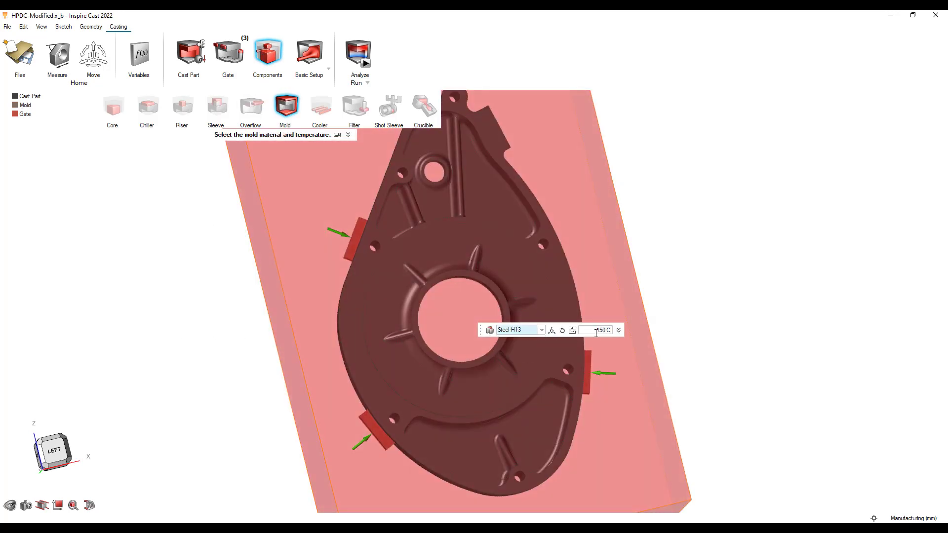
right_click(234, 319)
click(67, 447)
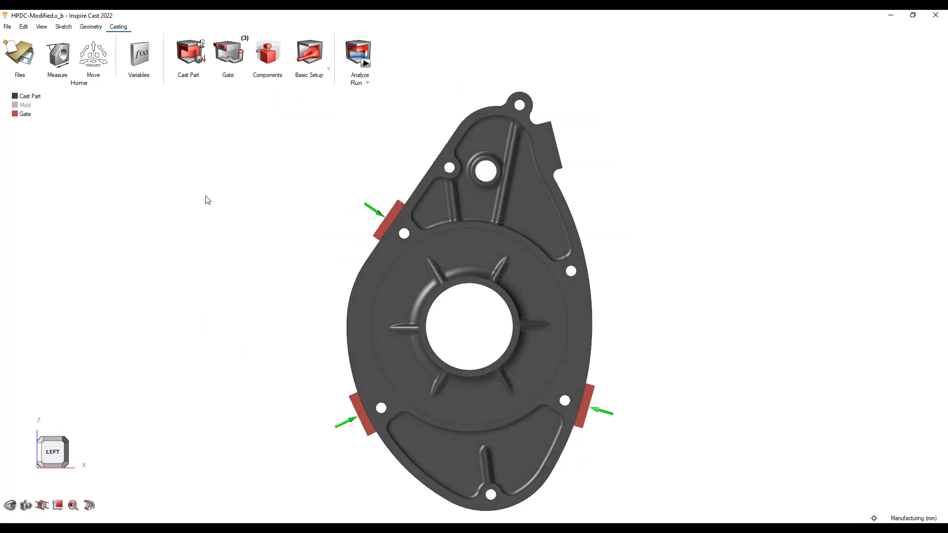
Set the initial velocity in the basic process setup to 2.5e+03 mm/s
click(309, 52)
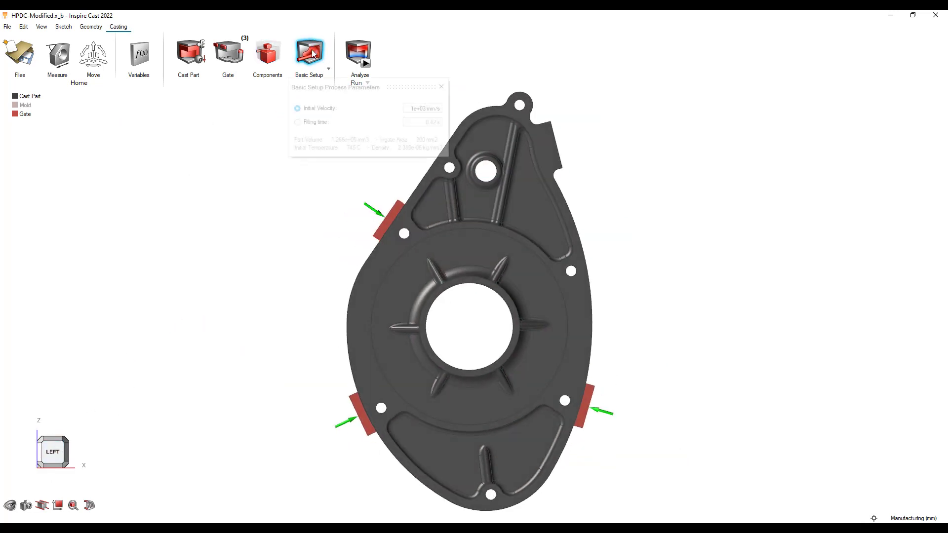
click(412, 108)
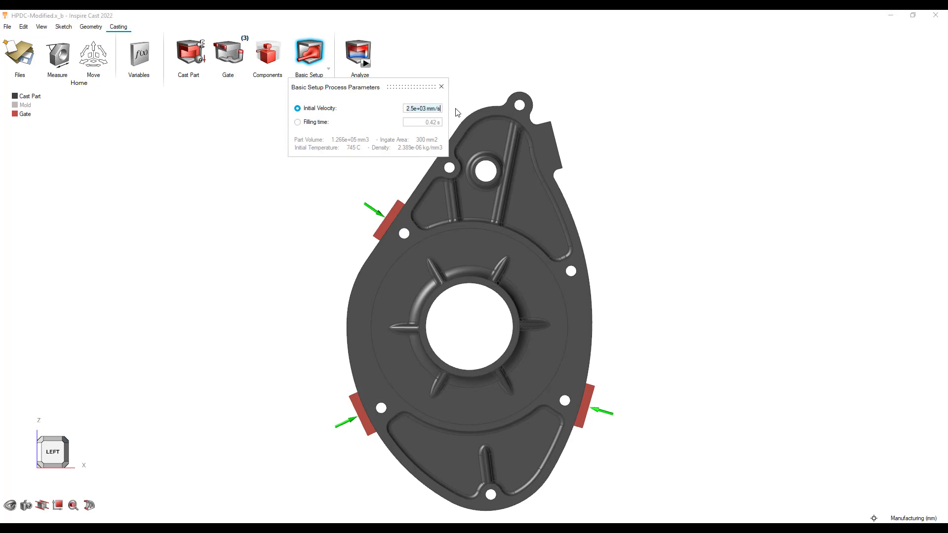
right_click(278, 190)
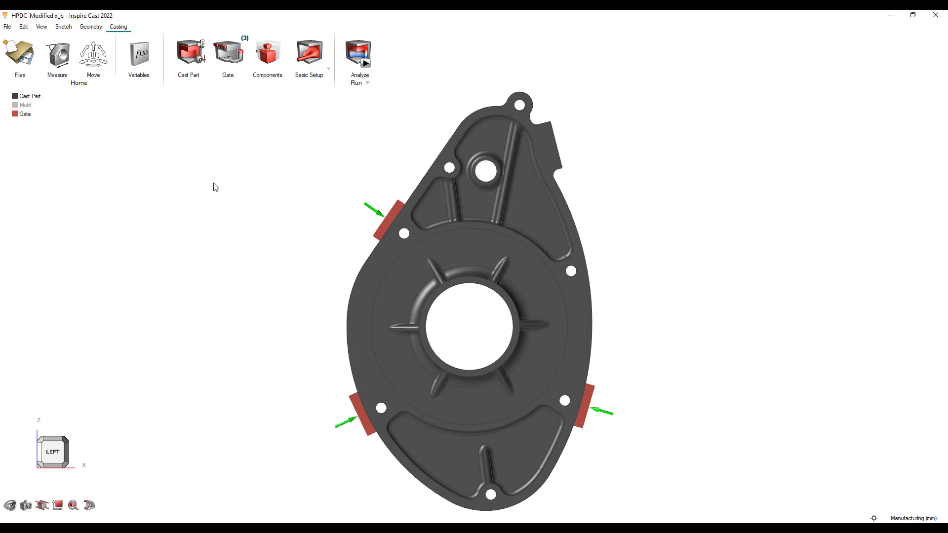
Run a filling-only analysis named "HPDC-Bseline run" with solidification disabled and speed/accuracy set to More Accurate
click(366, 64)
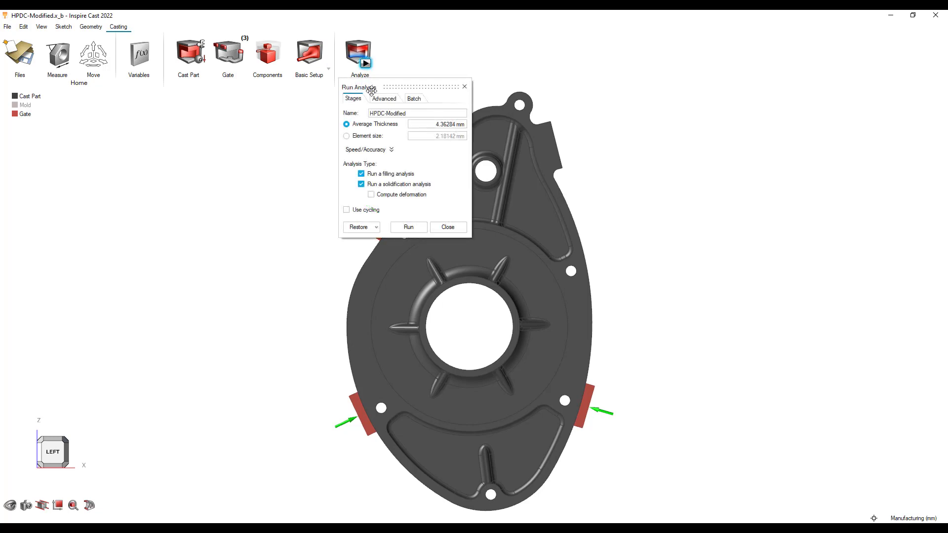
click(406, 113)
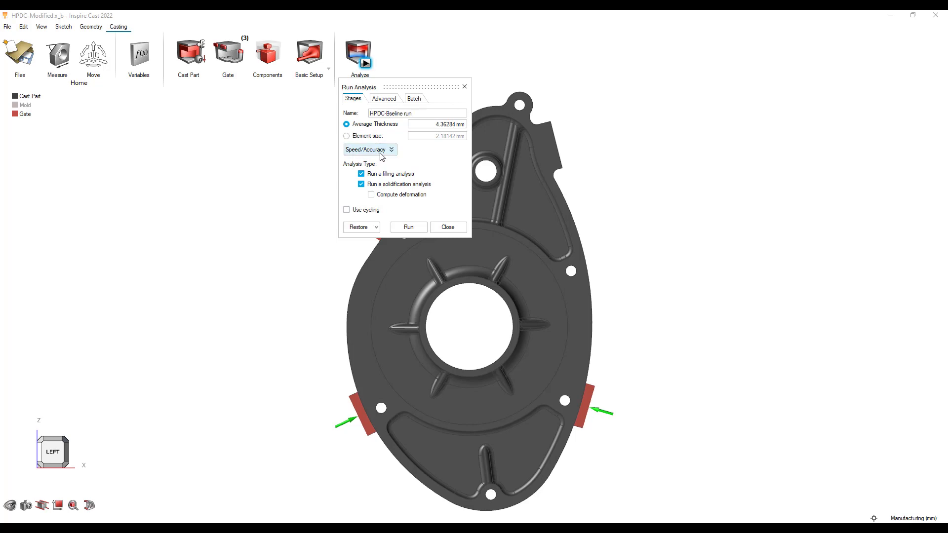
click(361, 184)
click(379, 150)
drag(393, 163, 427, 164)
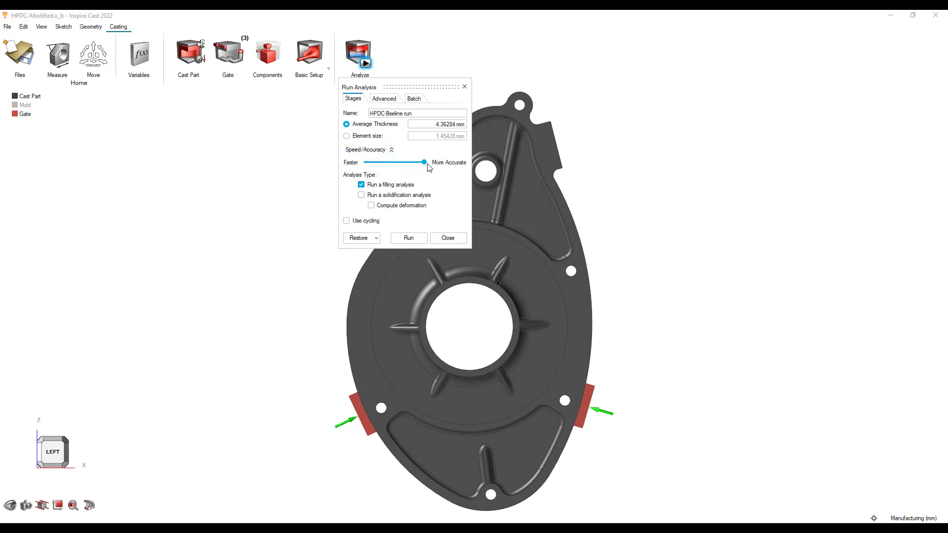
click(409, 239)
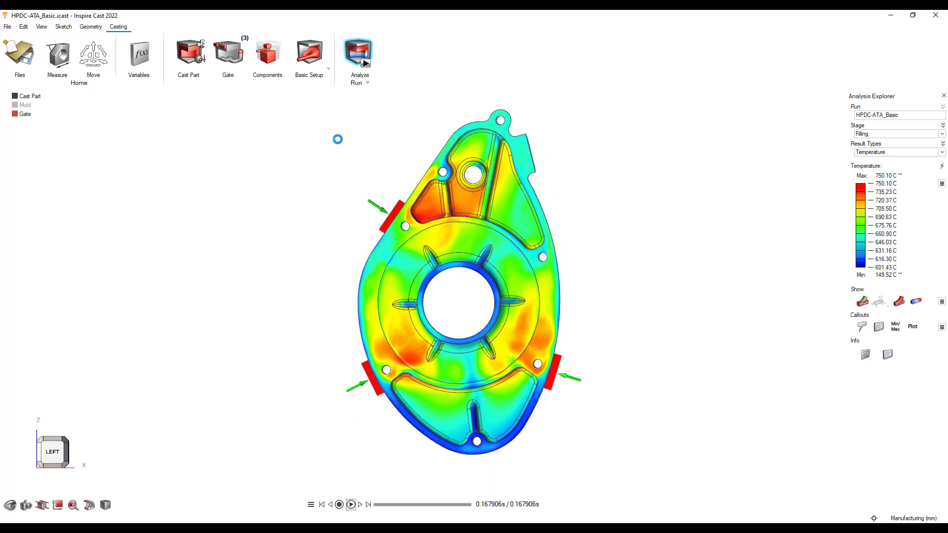
Play the filling animation for the Temperature and Flow Front results
click(942, 144)
click(351, 504)
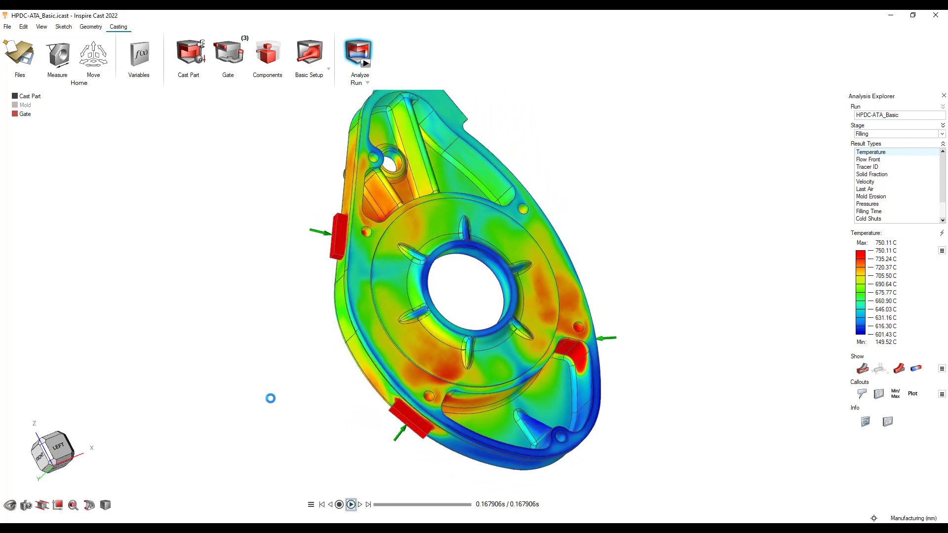
click(867, 160)
click(350, 504)
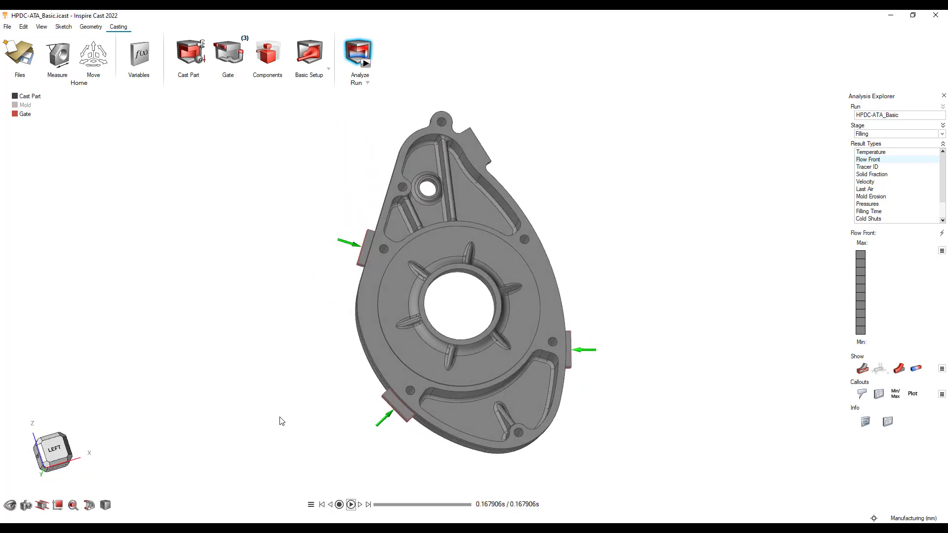
Play the Tracer ID animation and inspect the Last Air result around the part's upper lug
click(867, 167)
click(351, 504)
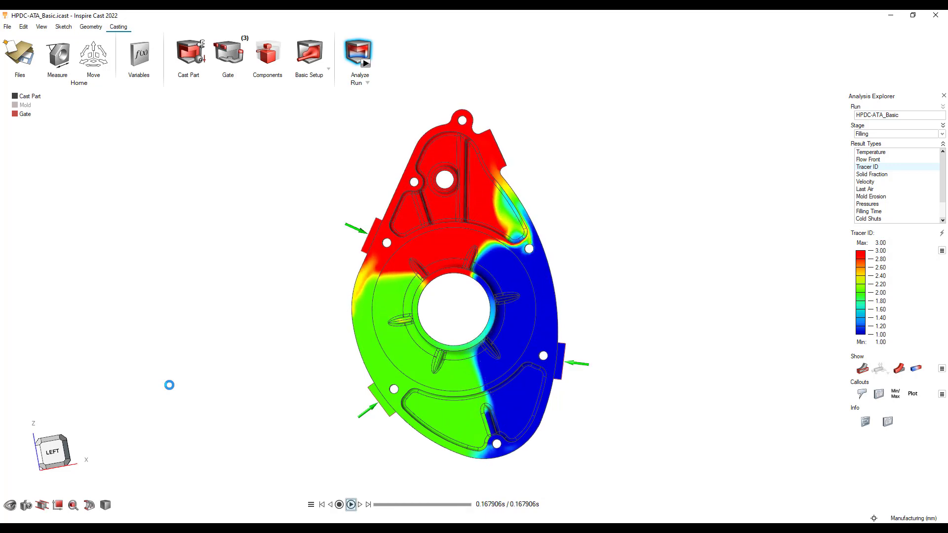
click(865, 189)
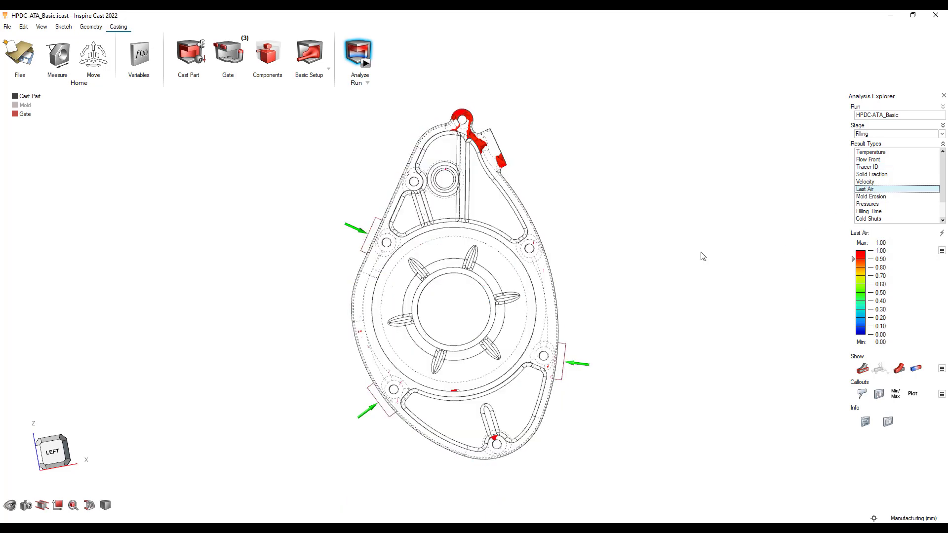
scroll(543, 318, up, 10)
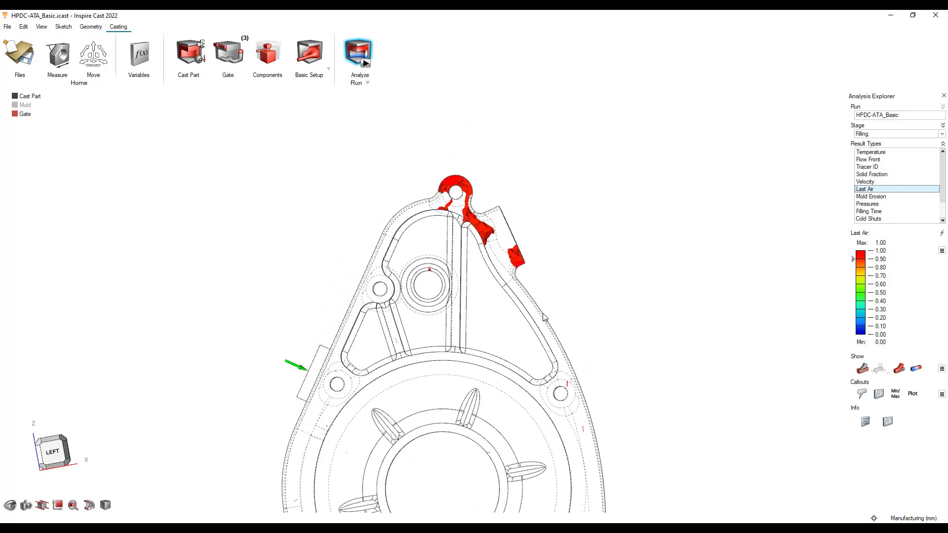
middle_drag(543, 318, 541, 315)
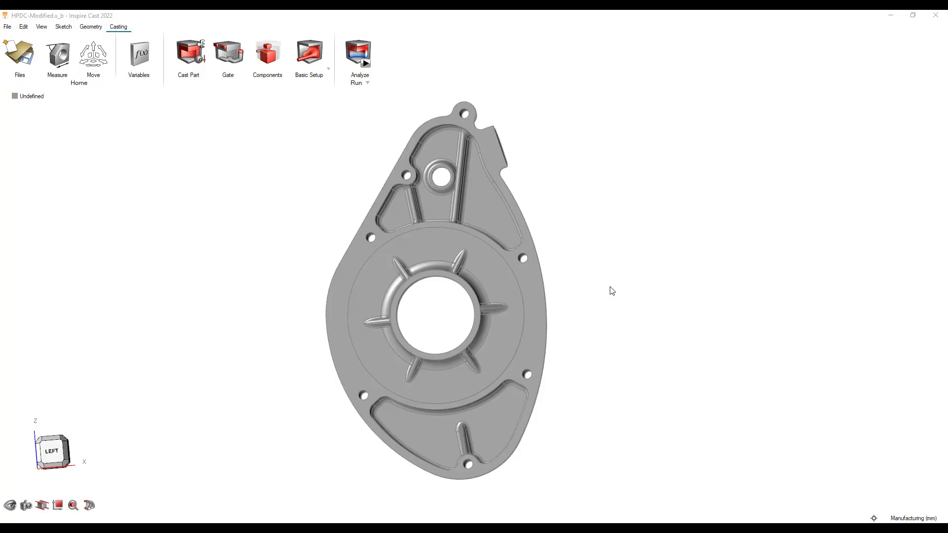
Designate the undefined geometry as the cast part in Aluminium A356 at 745 C, with gravity along the Z axis
middle_drag(612, 291, 612, 291)
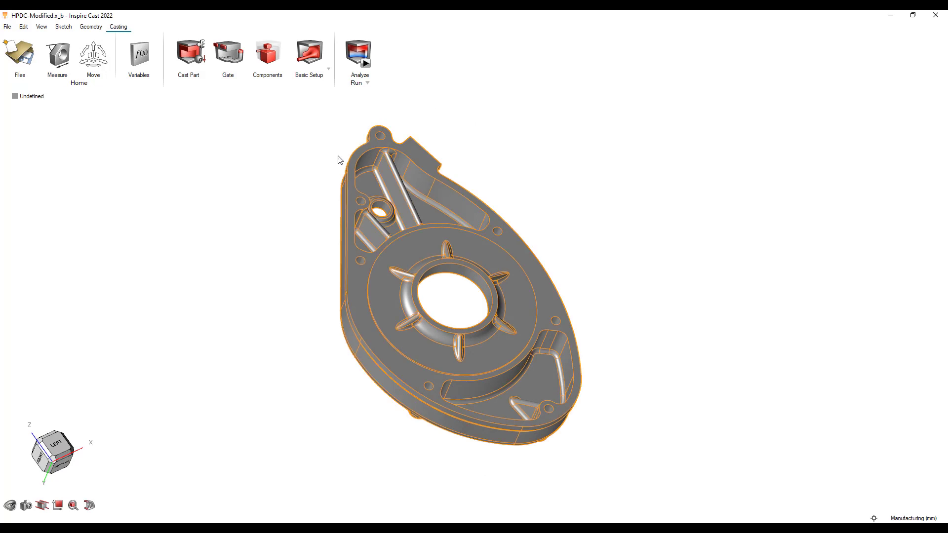
click(200, 55)
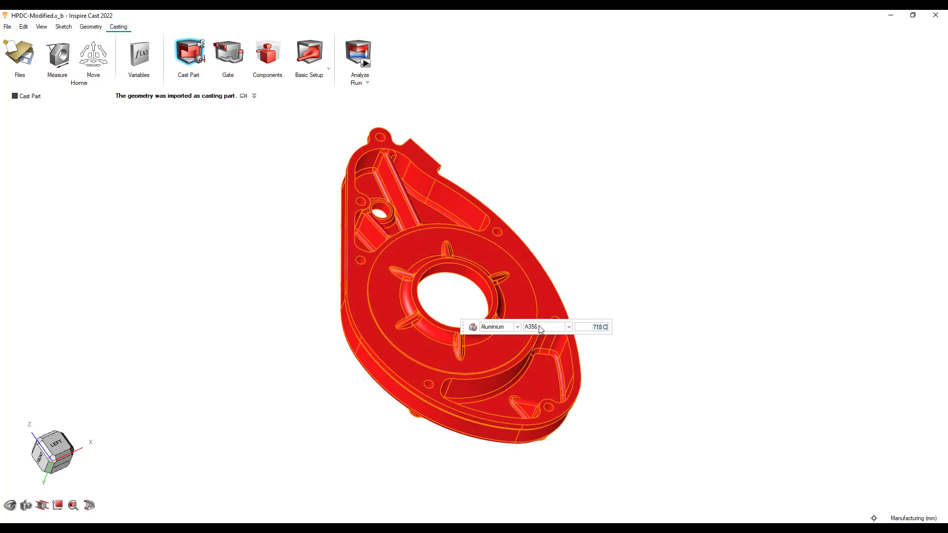
text(7)
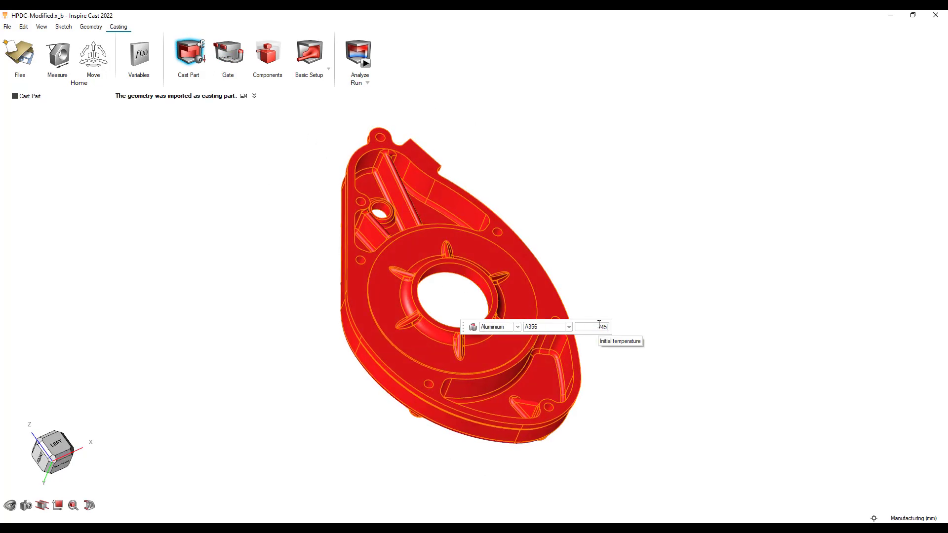
text(45)
key(Return)
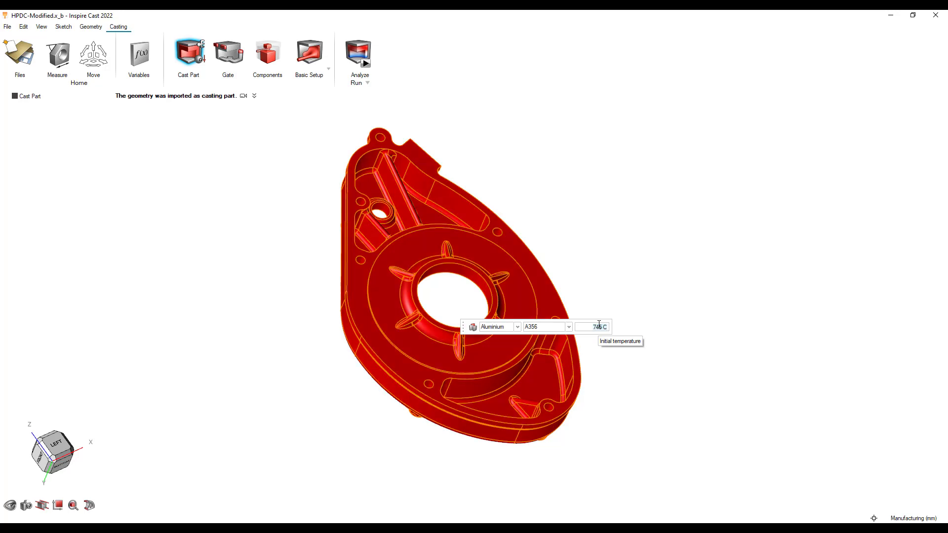
right_drag(645, 260, 601, 260)
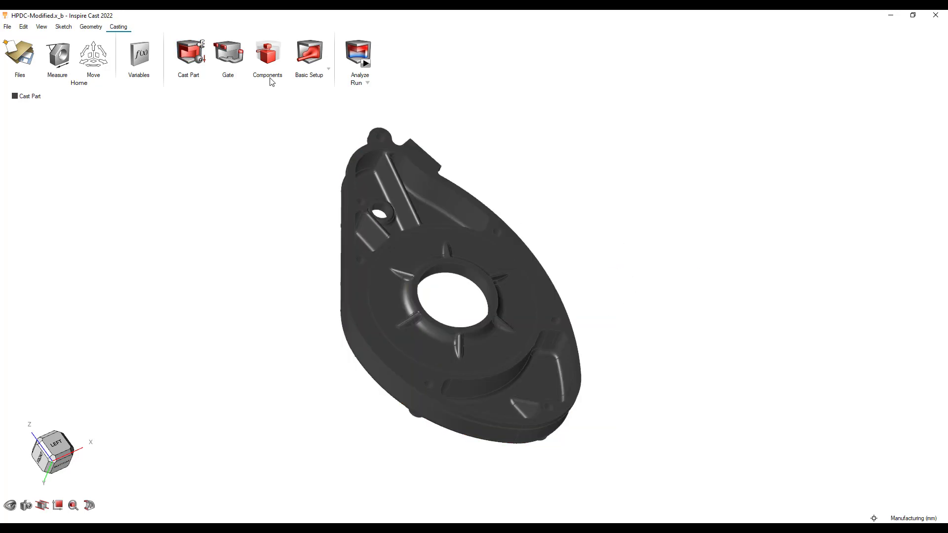
click(200, 59)
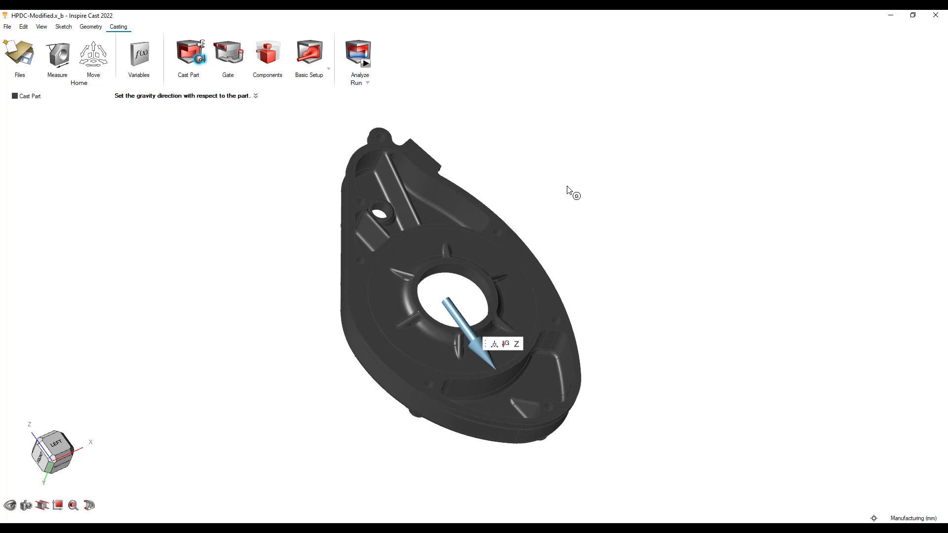
right_drag(568, 190, 495, 181)
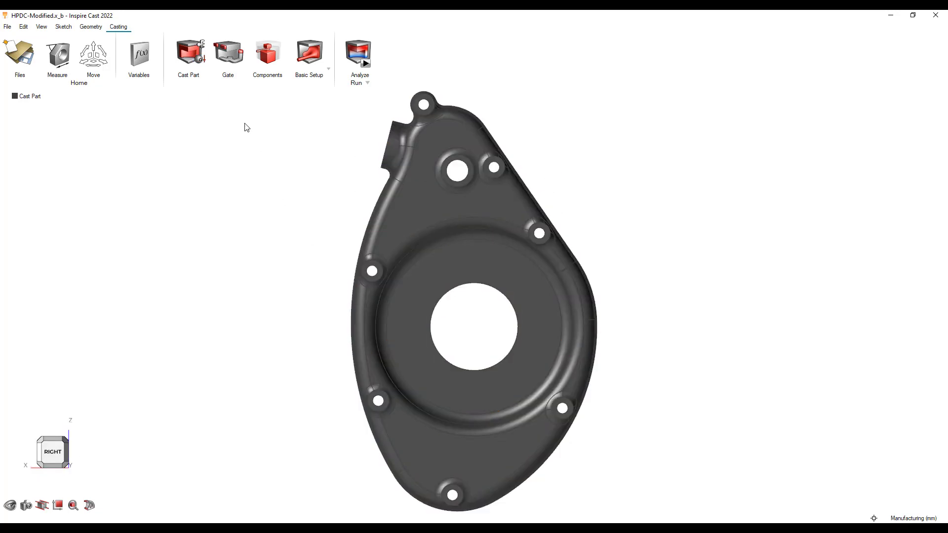
Place a rectangular gate 20 mm wide and 5 mm high on the long side wall near the part's lower end
click(228, 54)
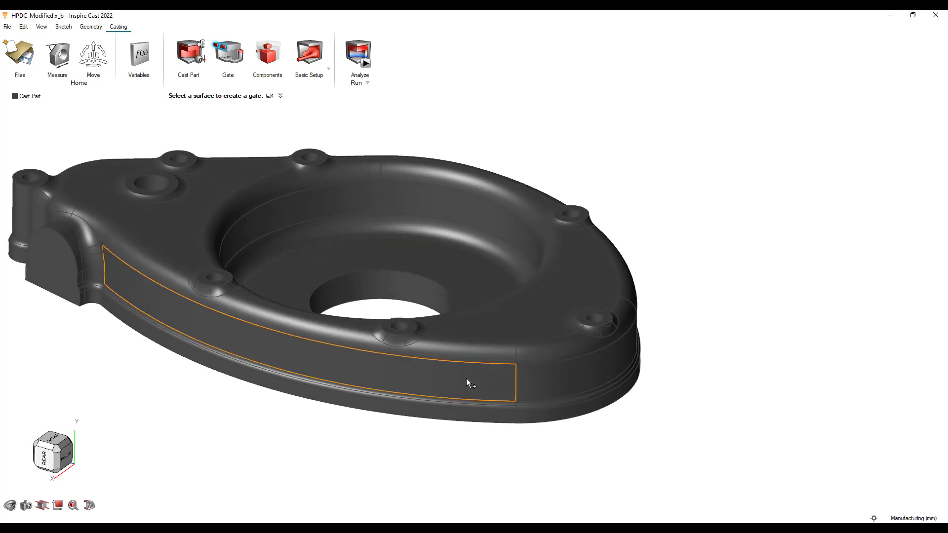
click(457, 379)
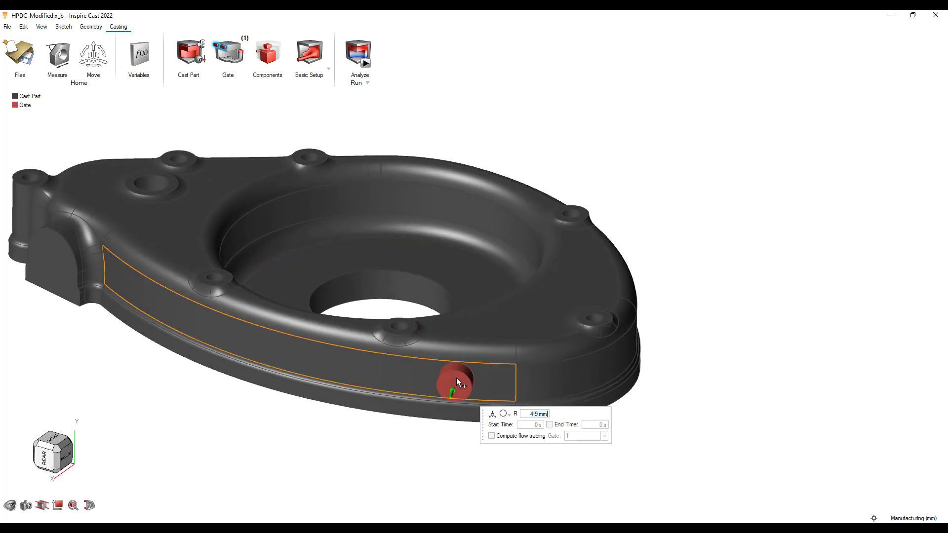
click(510, 416)
click(509, 434)
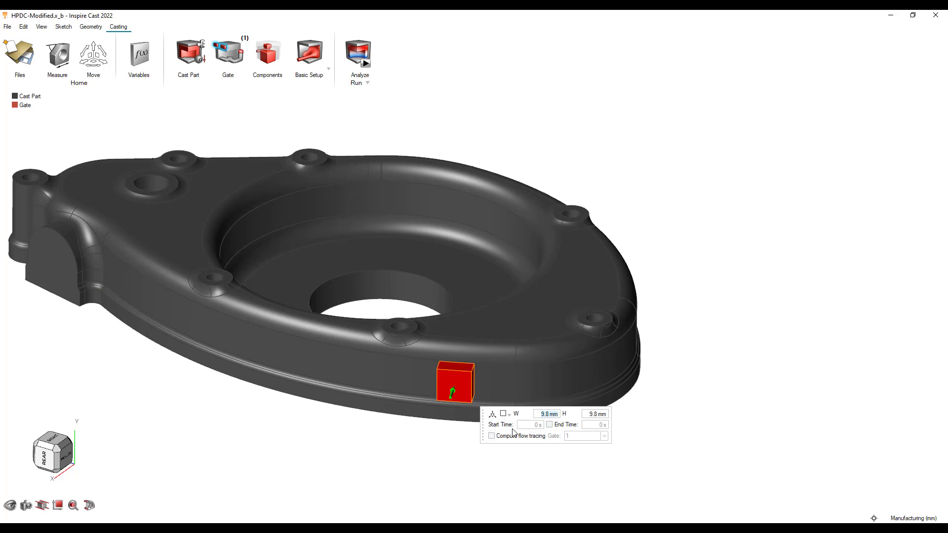
text(20)
key(Return)
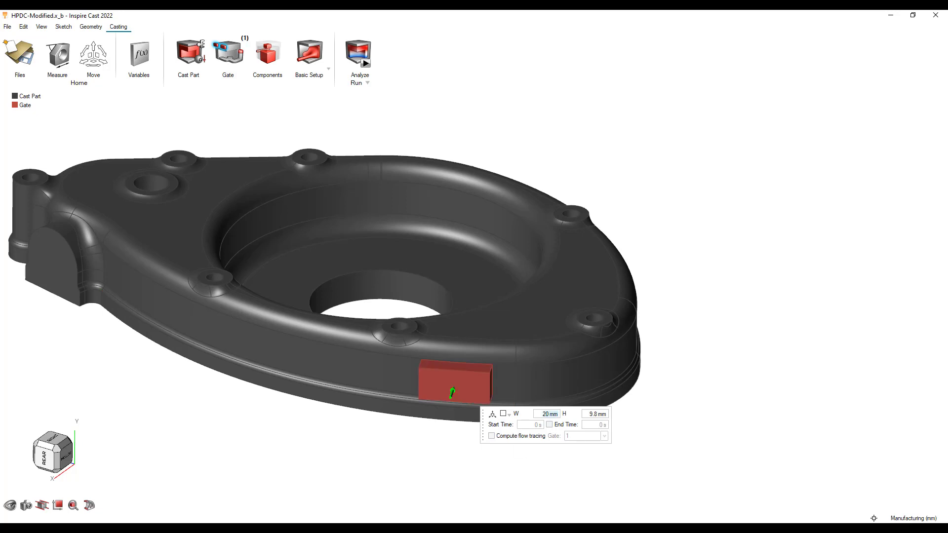
click(595, 414)
text(5)
key(Return)
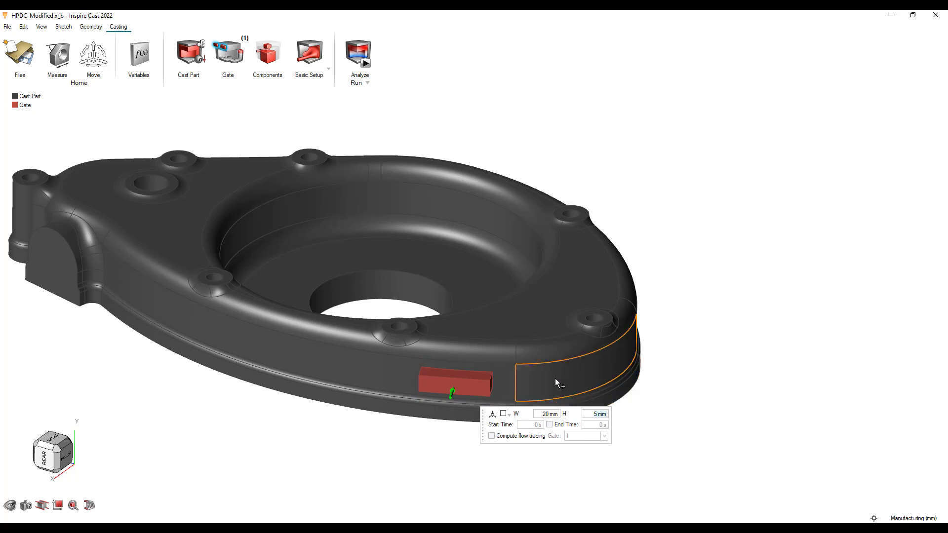
Add four more 20 x 5 mm rectangular gates along the outer wall around the part's lower end
click(555, 380)
middle_drag(555, 380, 510, 392)
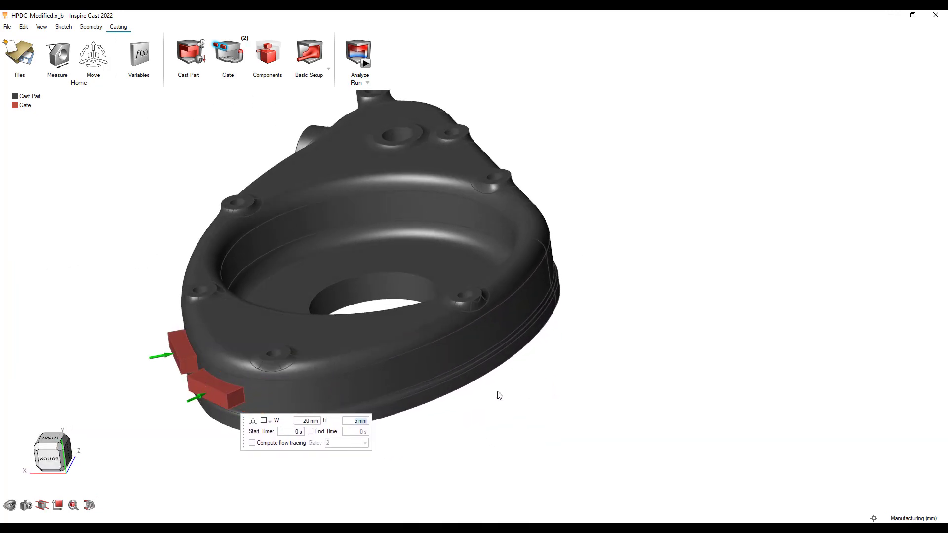
click(336, 390)
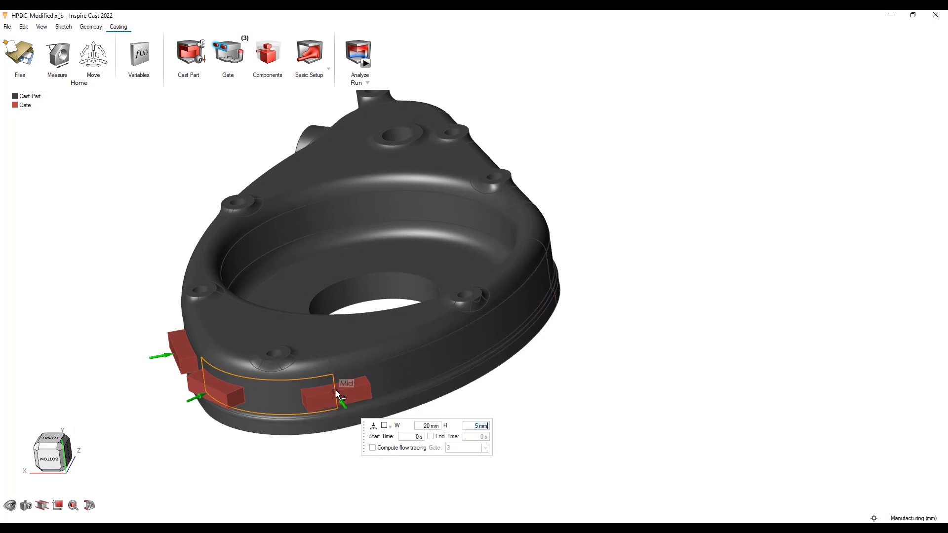
click(428, 367)
middle_drag(427, 362, 431, 356)
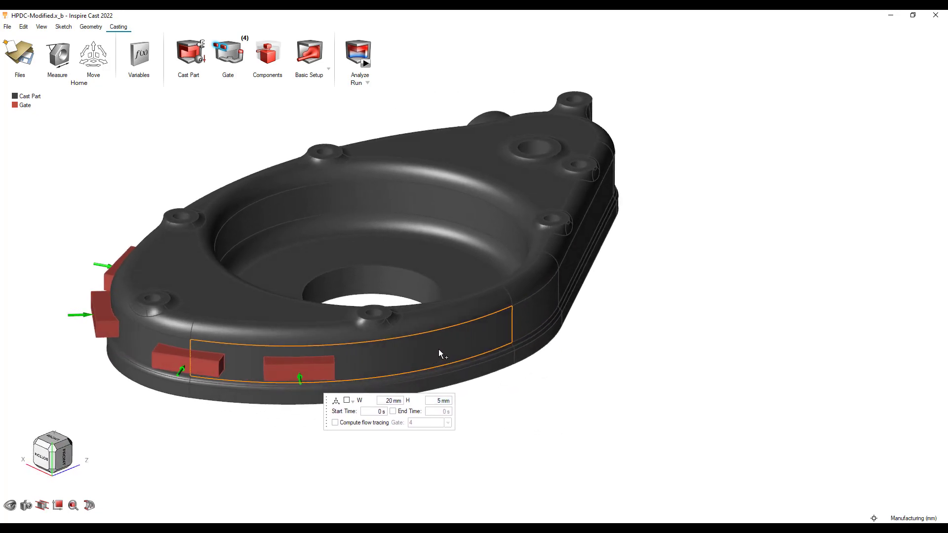
click(439, 349)
click(396, 428)
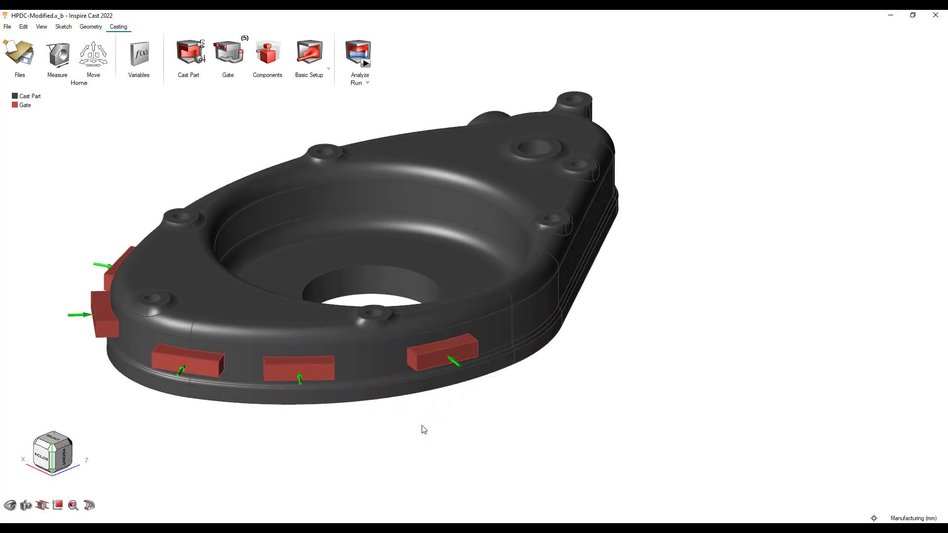
Check the size settings of the last placed gate and view the whole part with its gates
click(431, 358)
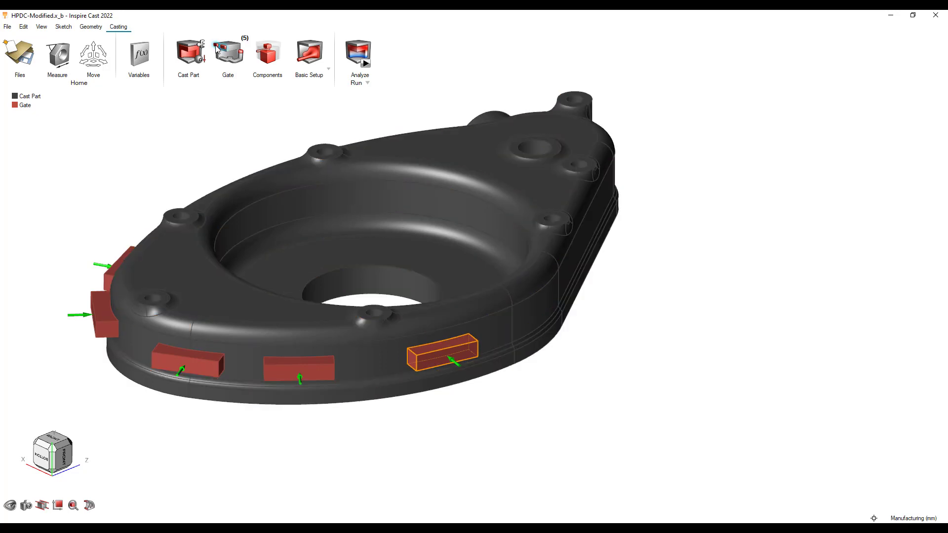
click(228, 53)
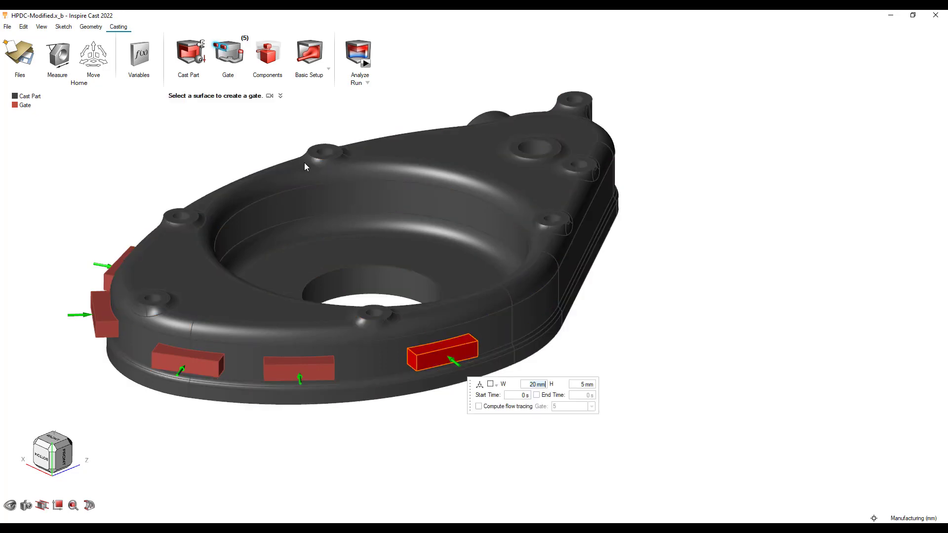
right_click(442, 432)
click(394, 427)
middle_drag(396, 424, 396, 425)
key(f)
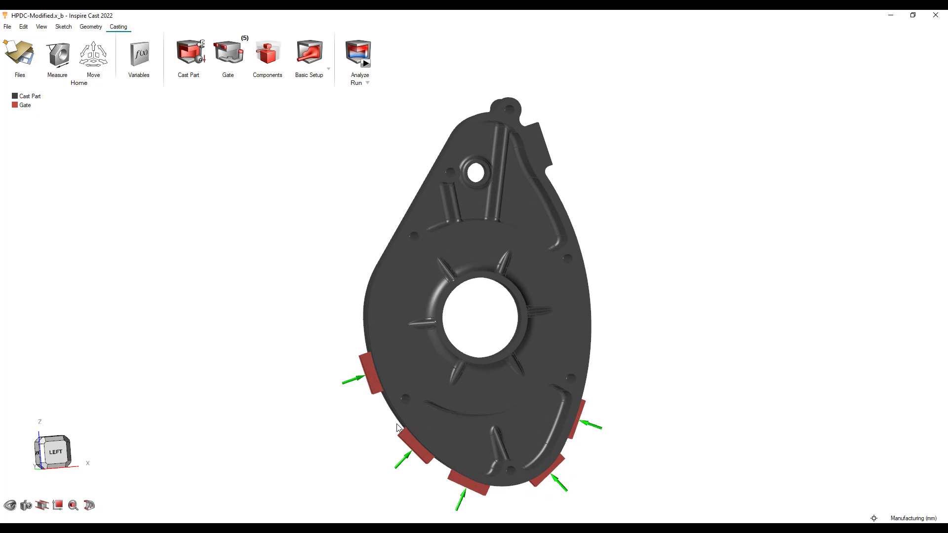
Add a Steel-H13 mold at 150 C around the cast part
click(276, 81)
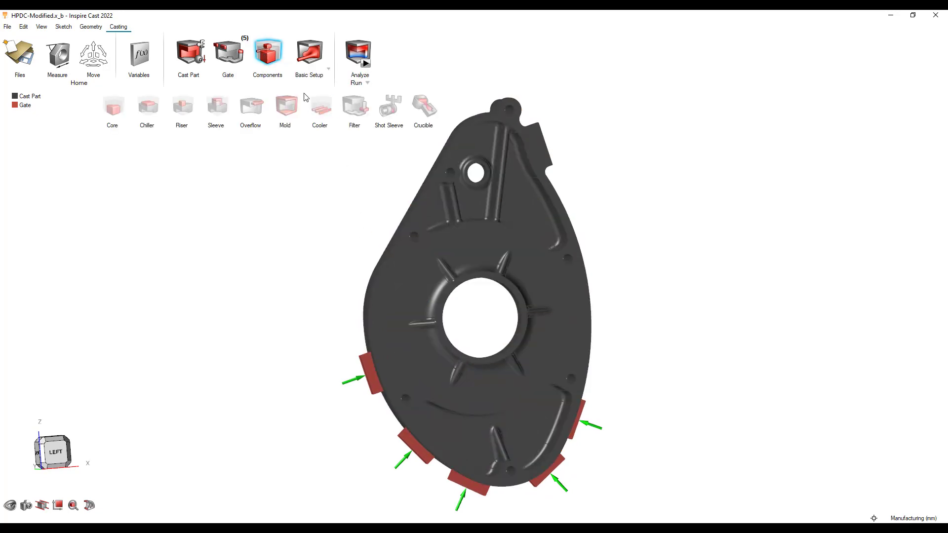
click(276, 114)
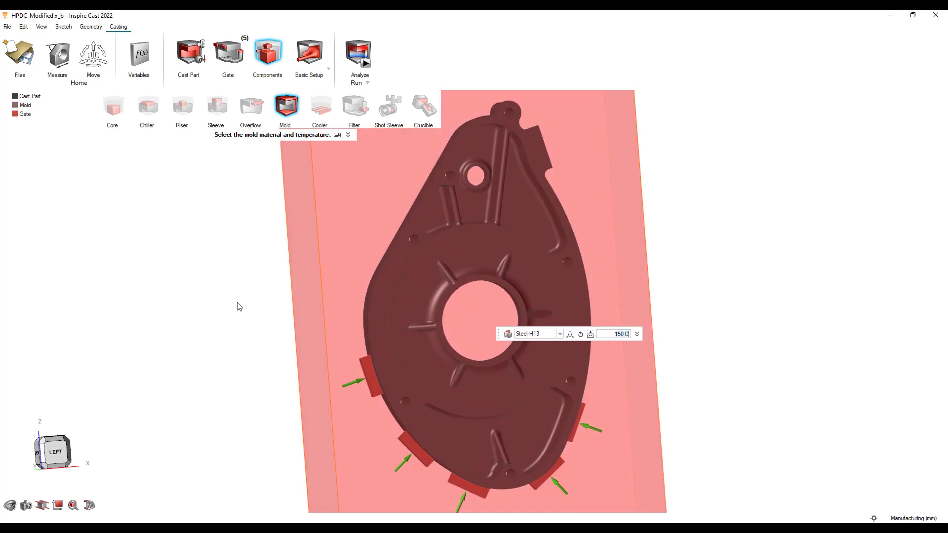
right_click(209, 323)
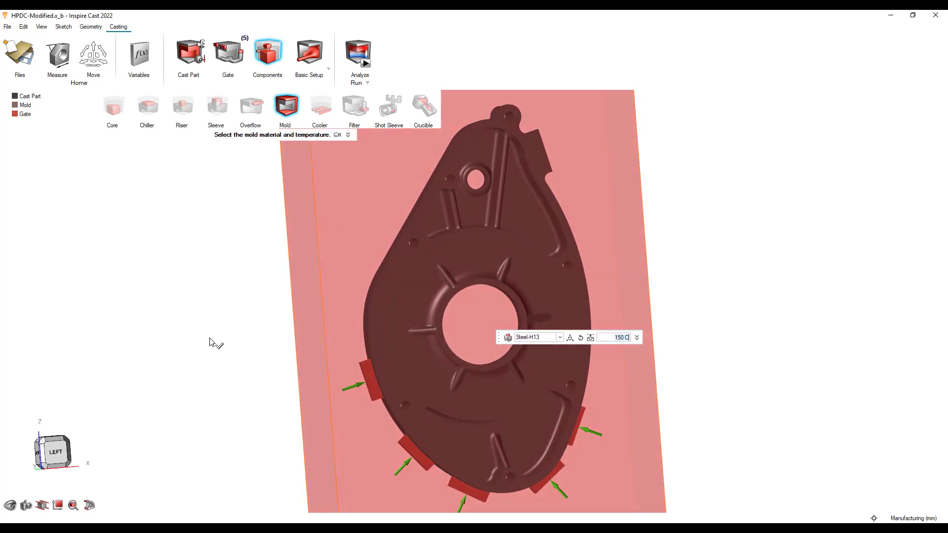
click(149, 306)
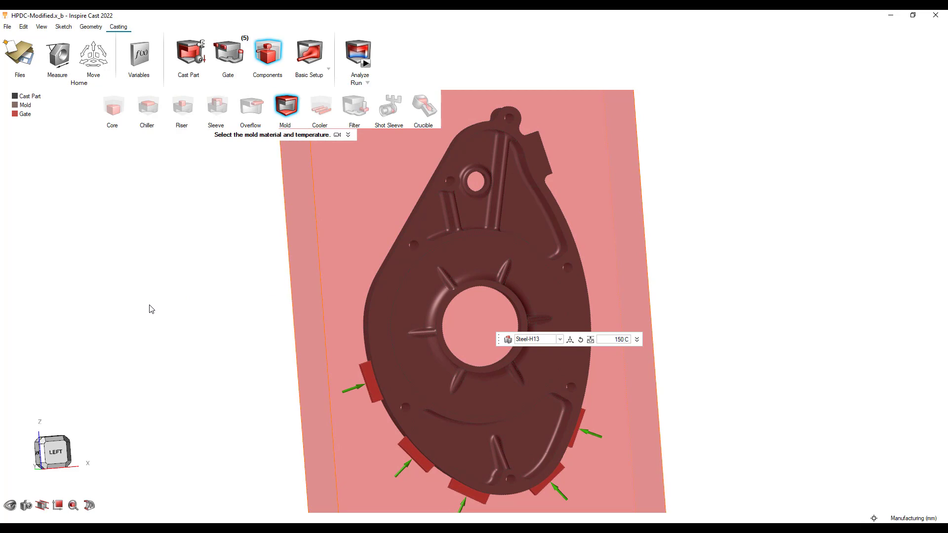
click(58, 454)
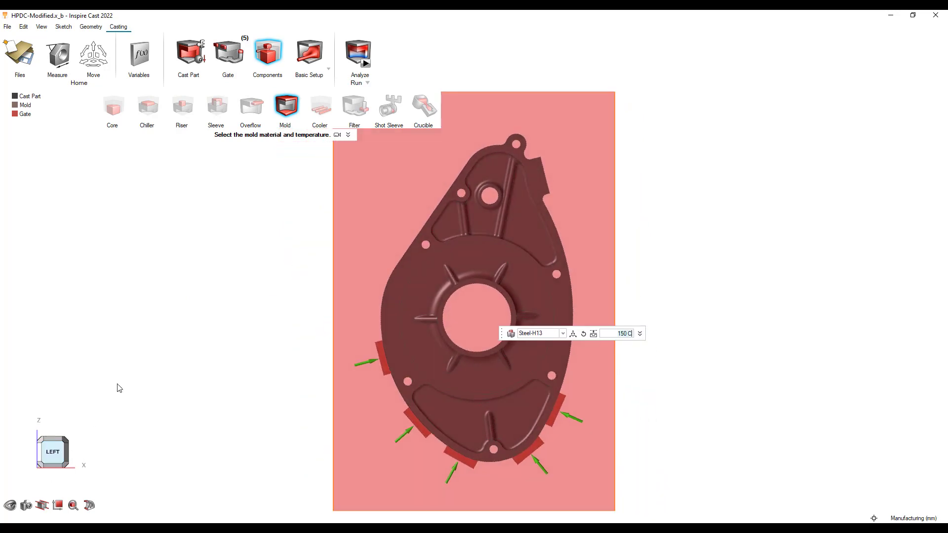
click(272, 282)
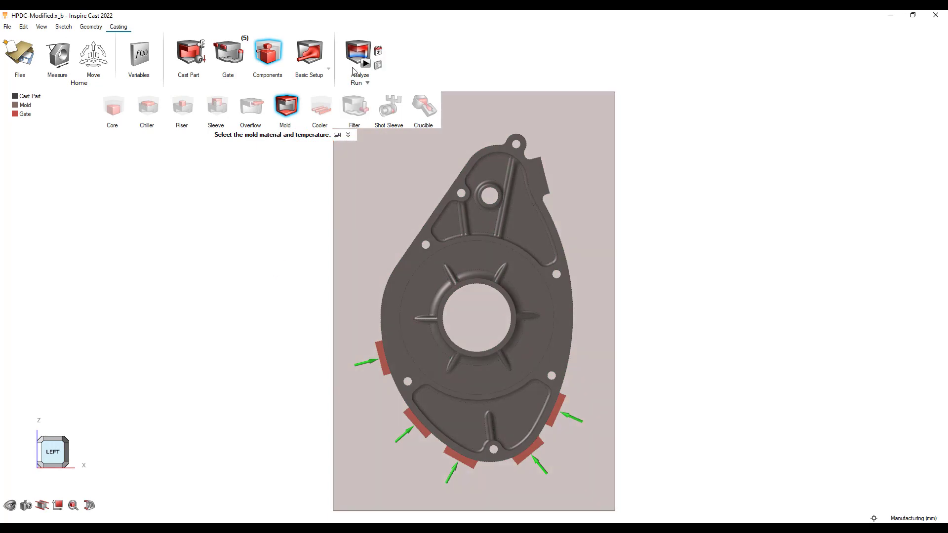
Accept the 2.5e+03 mm/s initial velocity and run a filling-only analysis named "HPDC-Optimized gates" at More Accurate
click(309, 53)
right_click(311, 230)
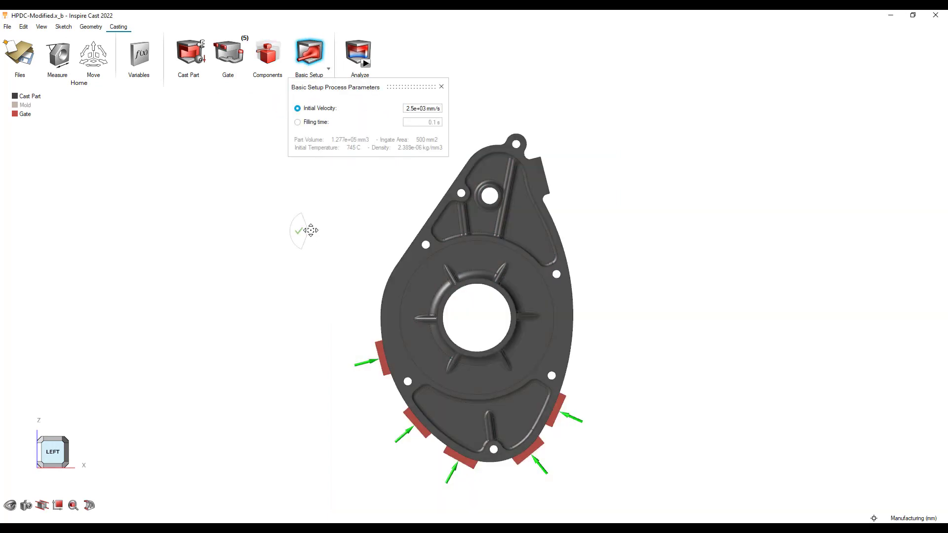
click(365, 63)
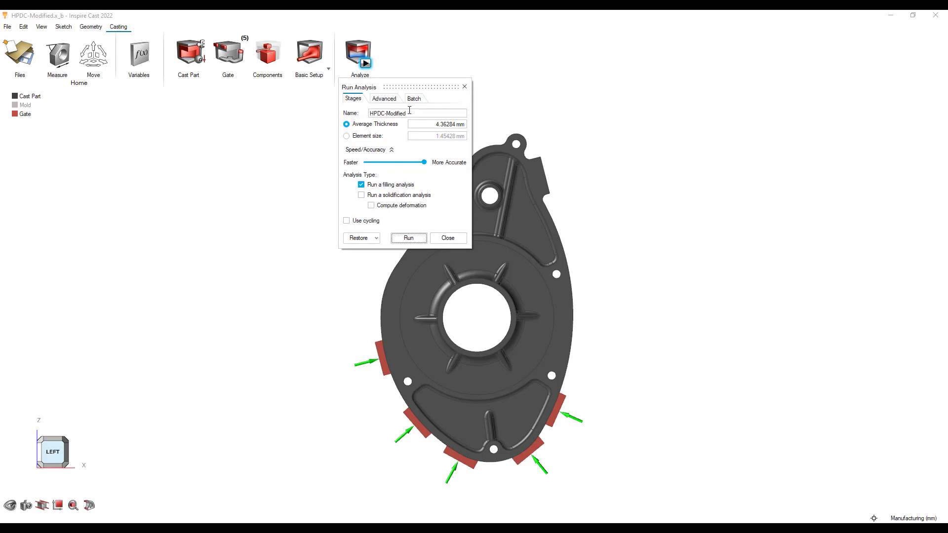
drag(410, 112, 386, 113)
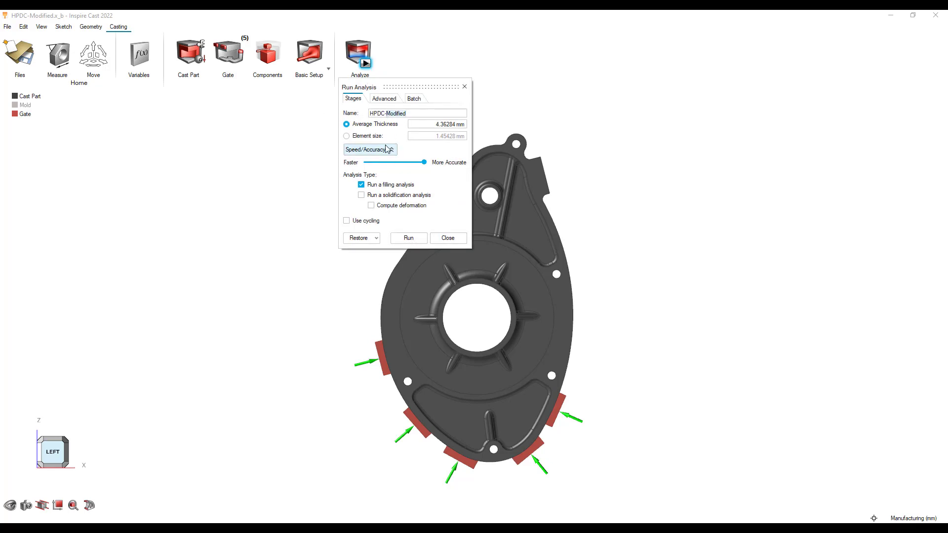
text(Optimized gates)
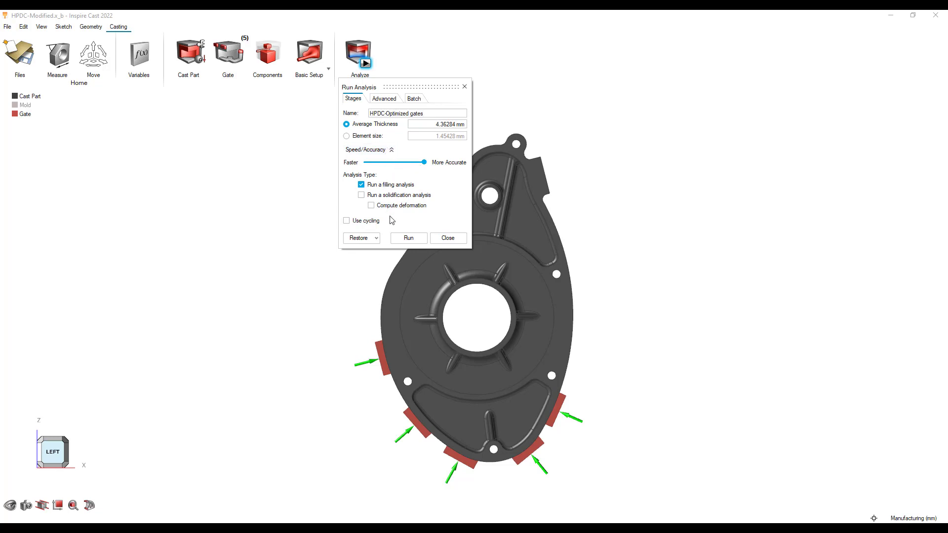
click(416, 241)
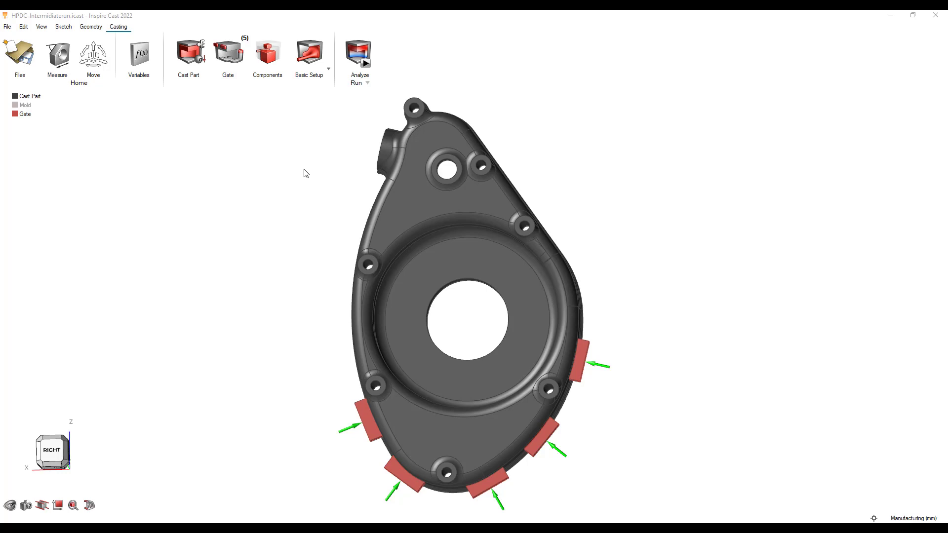
Open the results of the HPDC-Intermidiaterun analysis and play the Temperature filling animation
click(304, 169)
scroll(304, 170, down, 2)
click(366, 44)
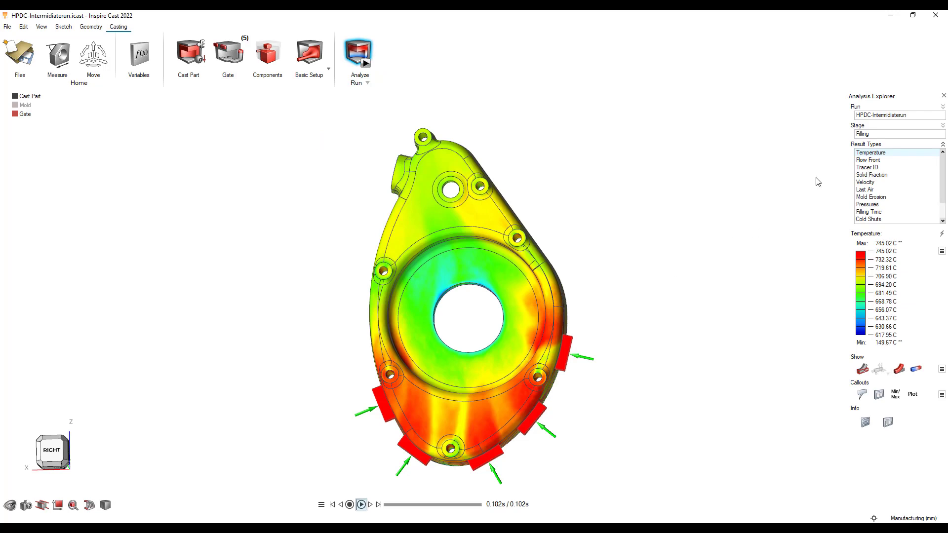
click(361, 504)
Play the Flow Front animation and examine the filling around the central hole and the part's upper end
click(879, 162)
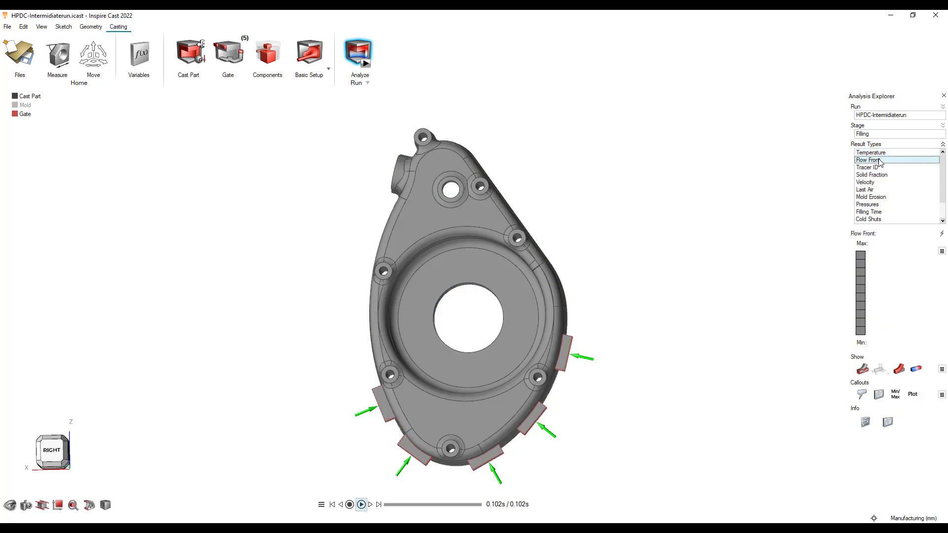
click(362, 504)
scroll(360, 405, up, 5)
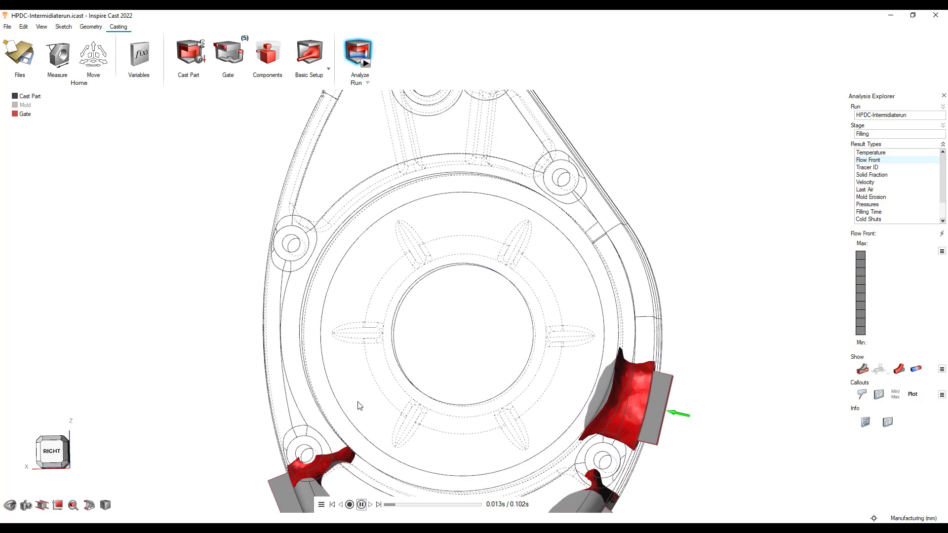
scroll(360, 406, up, 2)
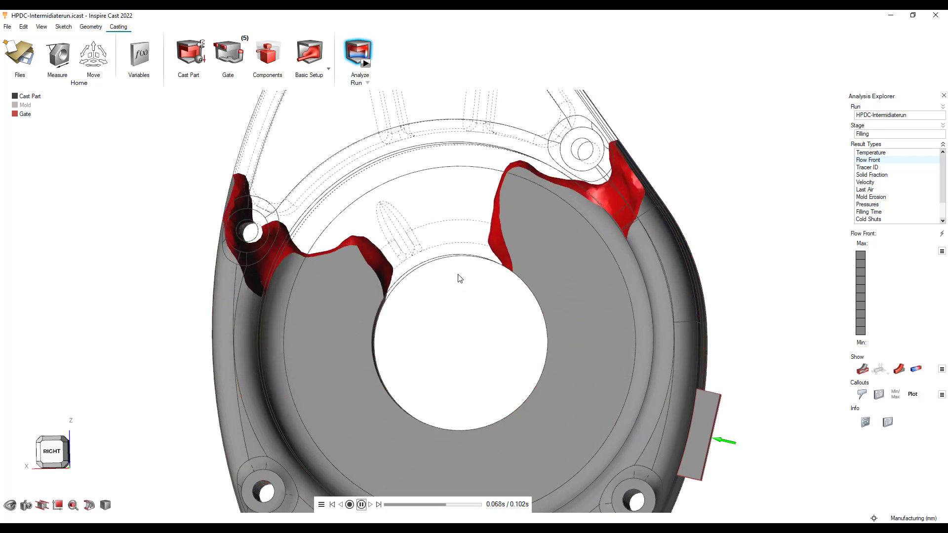
scroll(458, 278, down, 2)
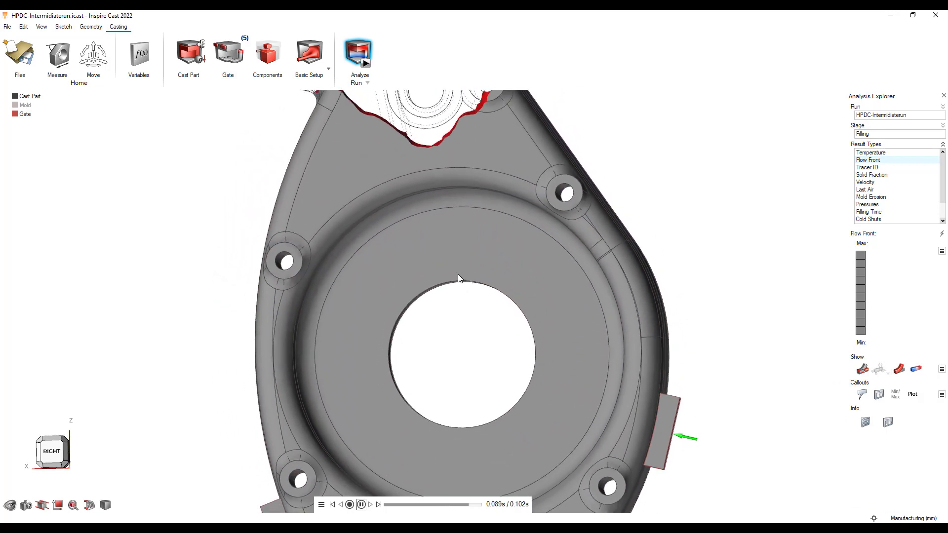
scroll(458, 277, down, 3)
scroll(458, 278, up, 2)
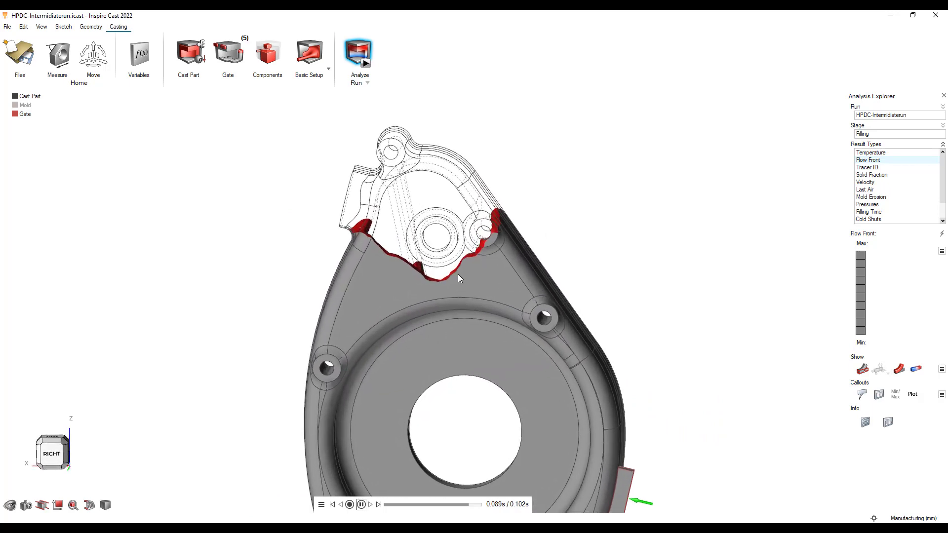
scroll(457, 274, up, 5)
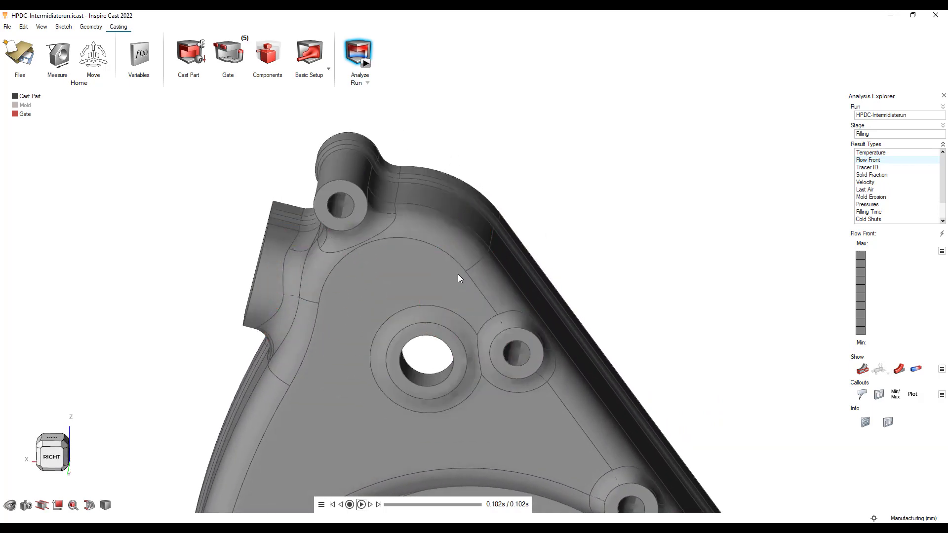
key(f)
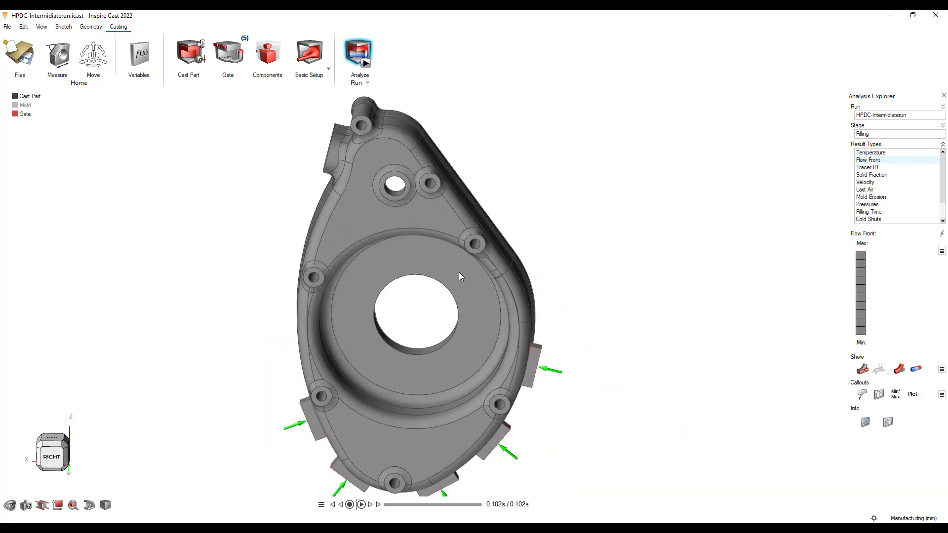
scroll(459, 272, down, 3)
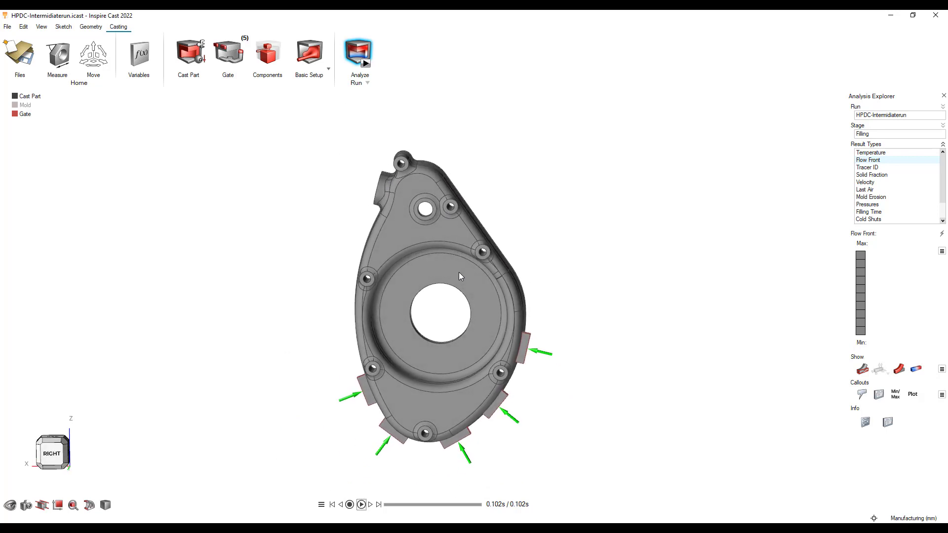
Play the Tracer ID animation and inspect the Last Air result around the central hole
click(868, 167)
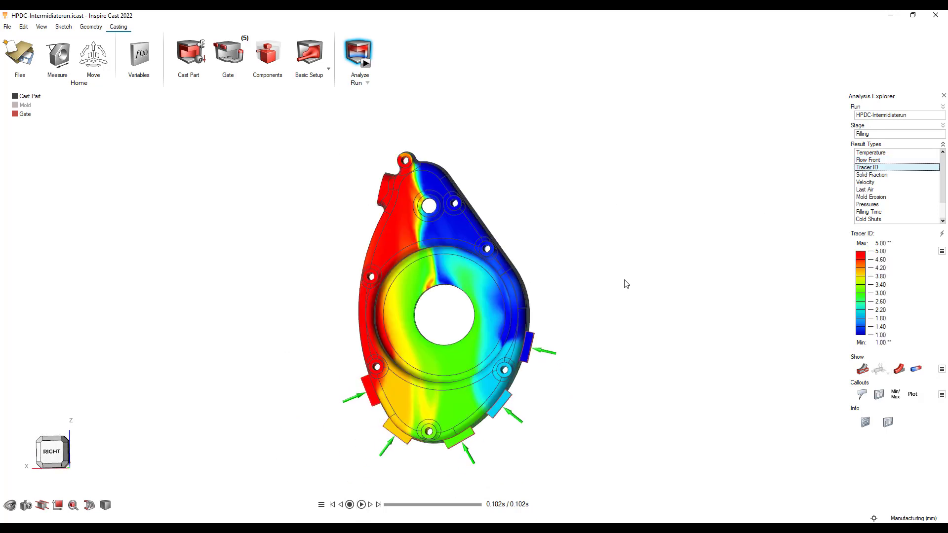
click(361, 504)
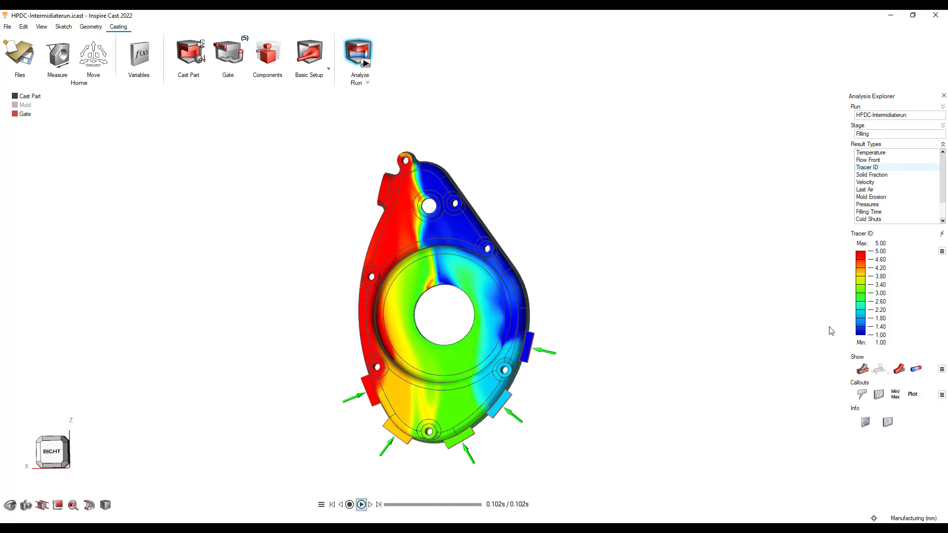
click(862, 190)
scroll(472, 296, up, 6)
scroll(461, 291, up, 1)
middle_drag(461, 291, 462, 291)
scroll(461, 292, down, 3)
scroll(461, 291, down, 1)
scroll(462, 291, up, 3)
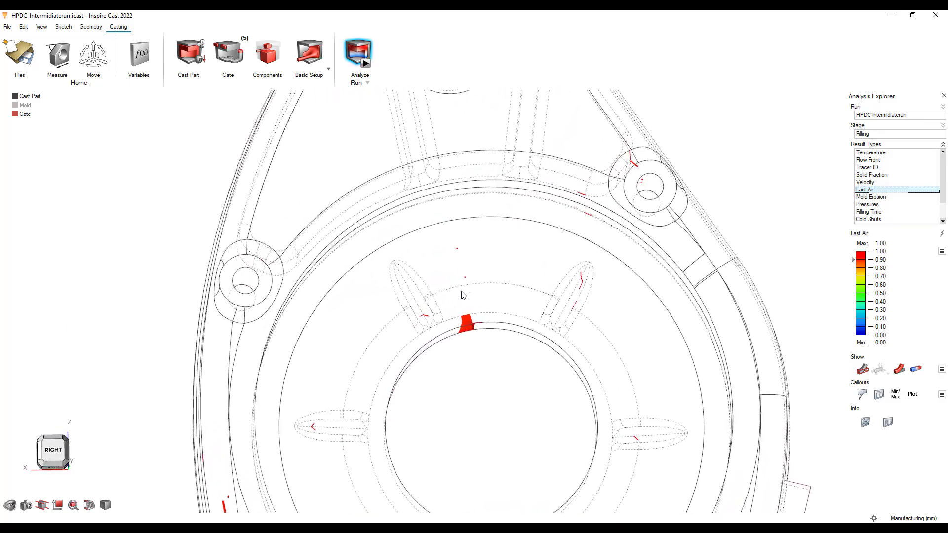
Examine the Last Air result across the whole cover, from the gates to the upper end, and leave the results
scroll(463, 295, down, 2)
scroll(463, 295, down, 2)
scroll(463, 295, down, 3)
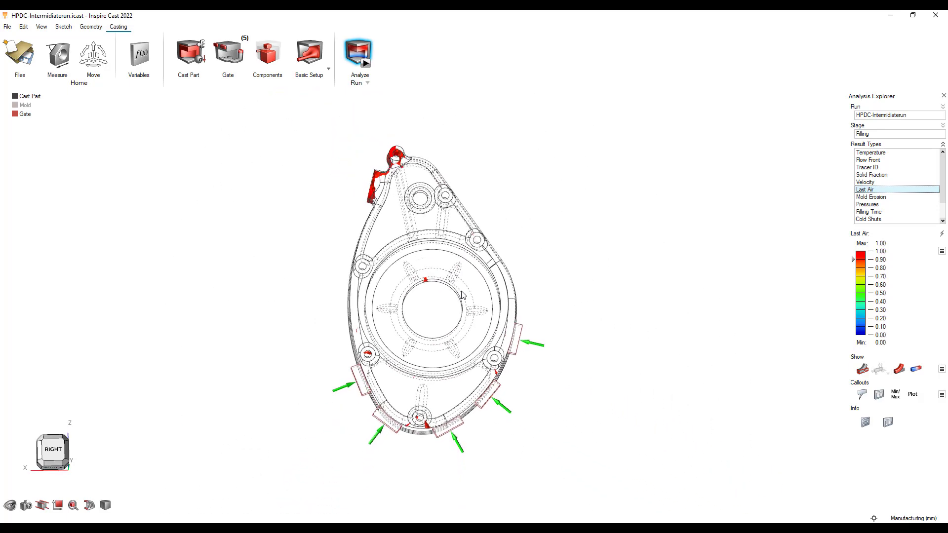
key(Up)
scroll(463, 293, up, 2)
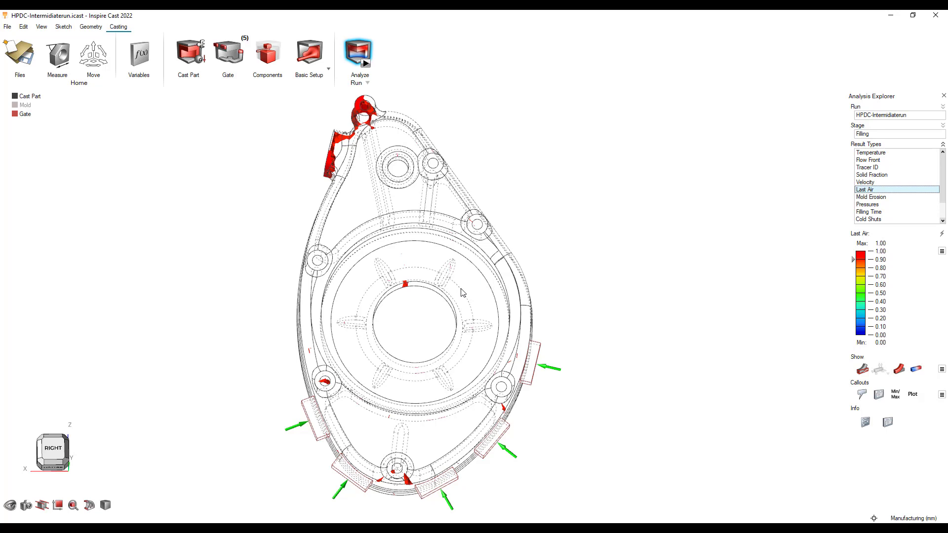
right_click(290, 229)
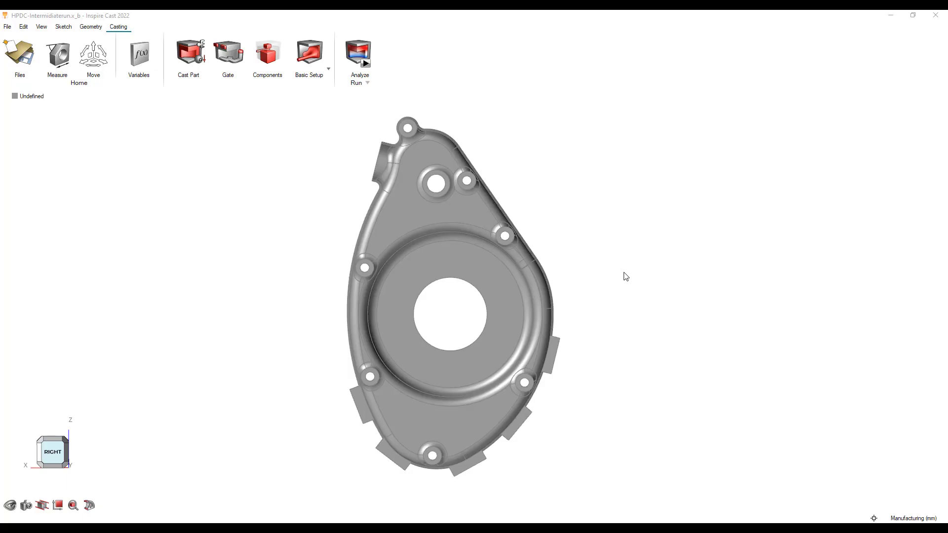
drag(300, 102, 611, 503)
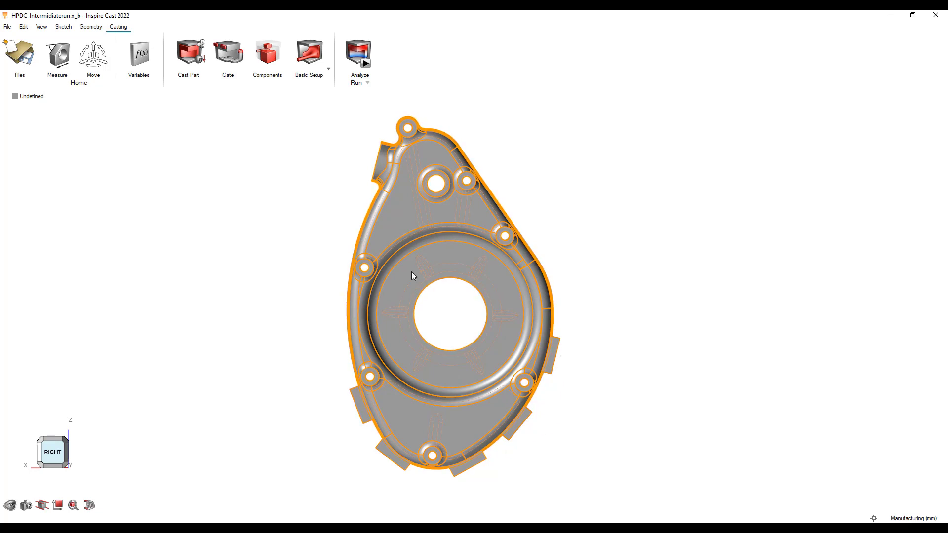
click(8, 28)
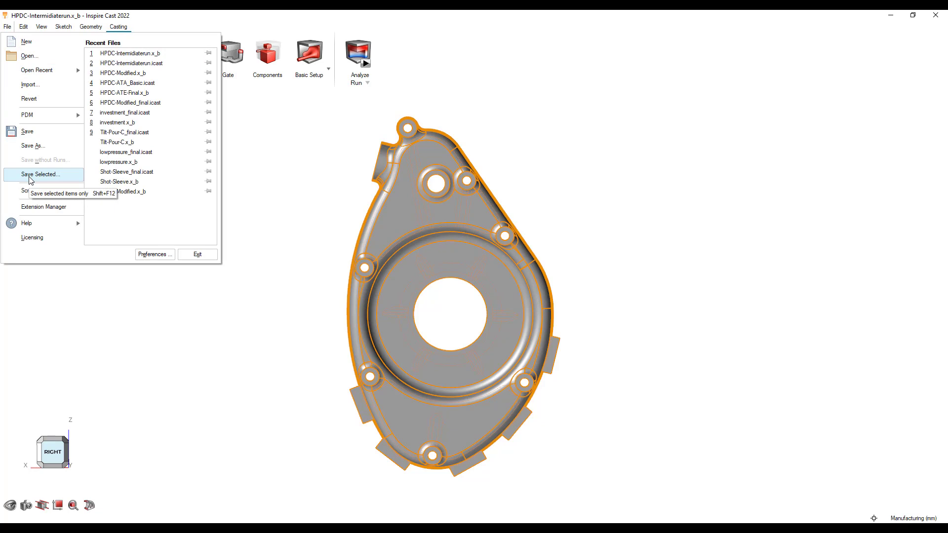
right_click(253, 226)
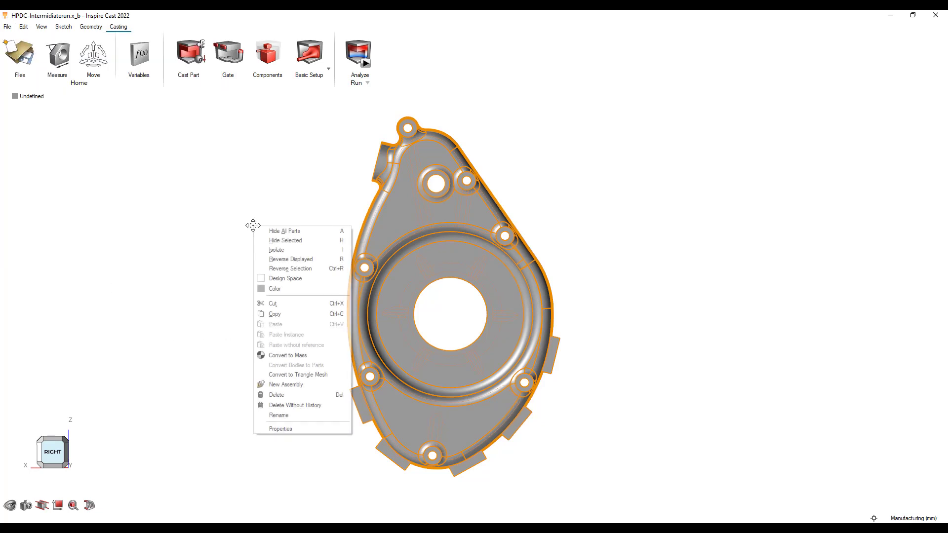
click(262, 187)
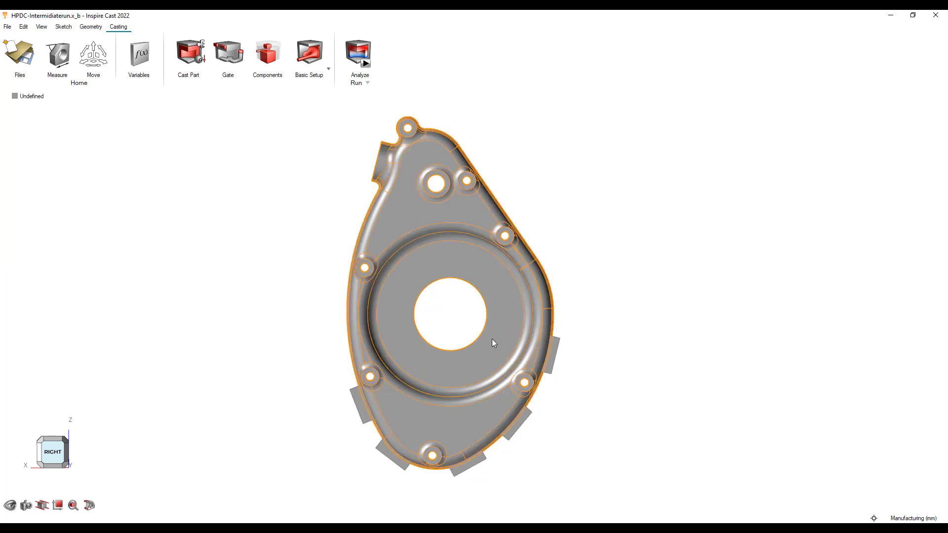
Sketch a rectangle covering the full outer face of the gate block highest on the cover's lower-left edge
middle_drag(481, 338, 477, 335)
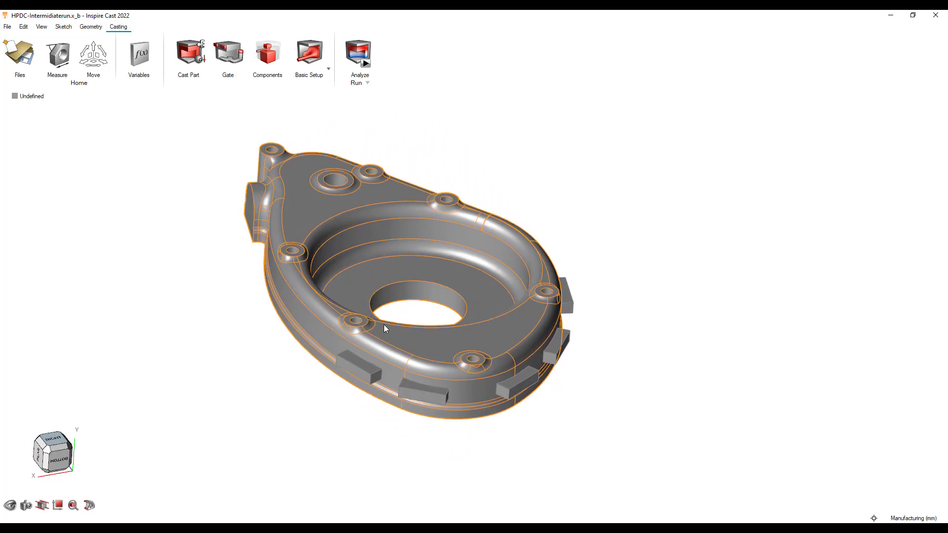
middle_drag(293, 240, 294, 240)
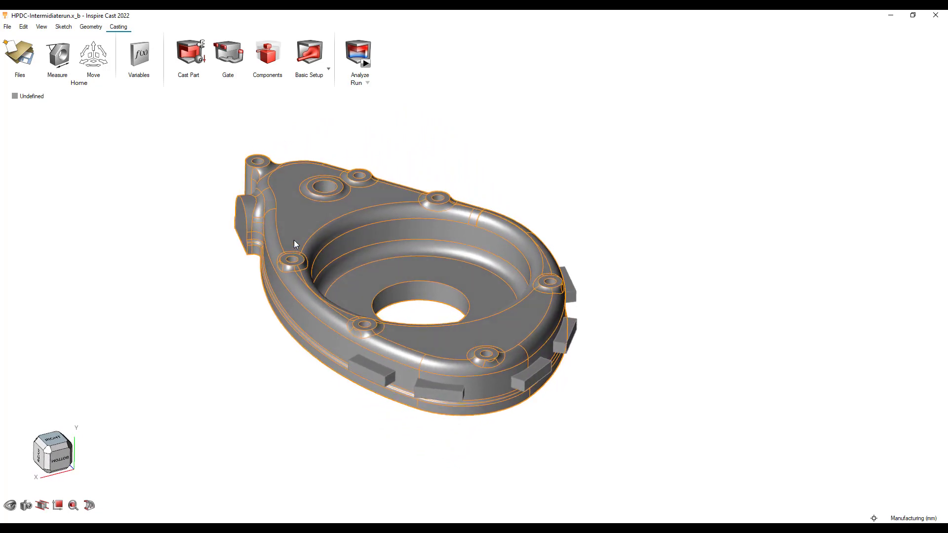
click(59, 29)
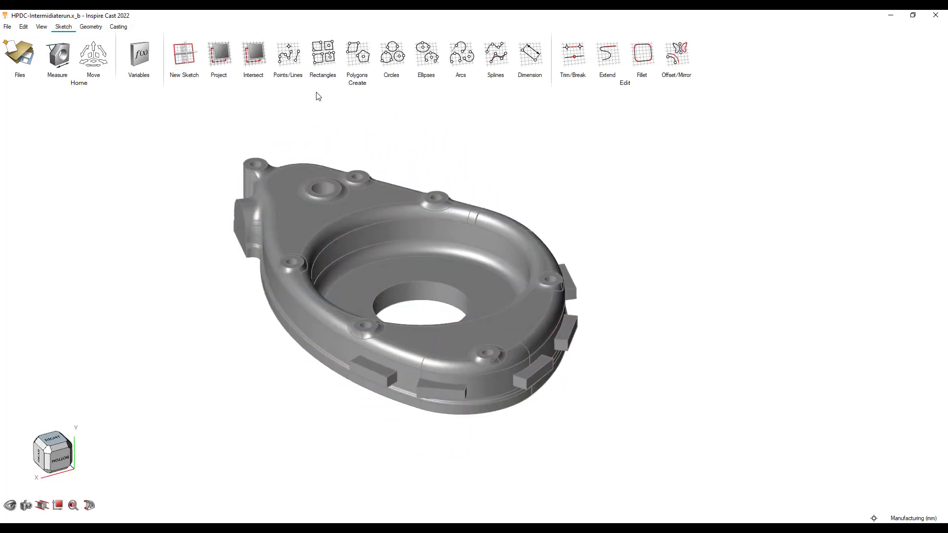
click(316, 48)
click(358, 375)
click(83, 203)
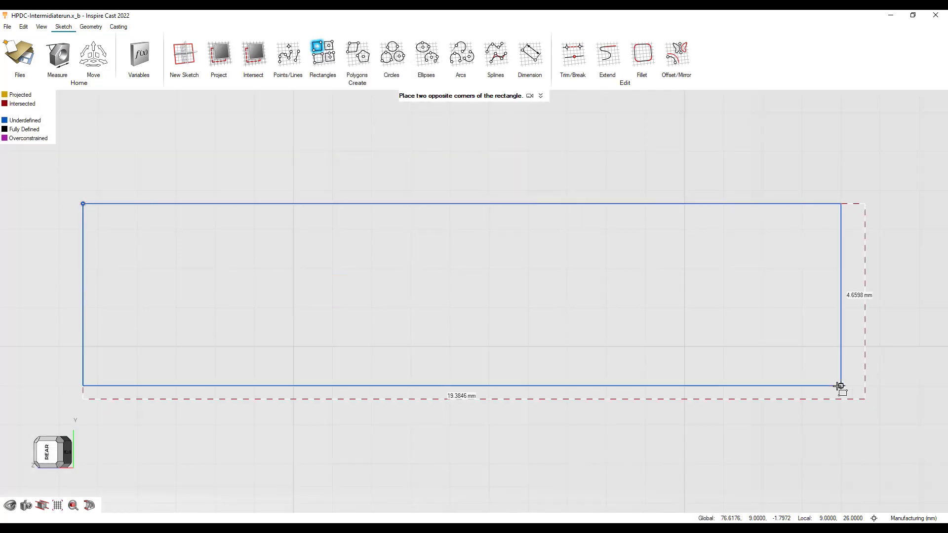
click(864, 398)
key(Escape)
Extrude the rectangle on the gate face outward as a new part to start the runner
scroll(575, 308, down, 1)
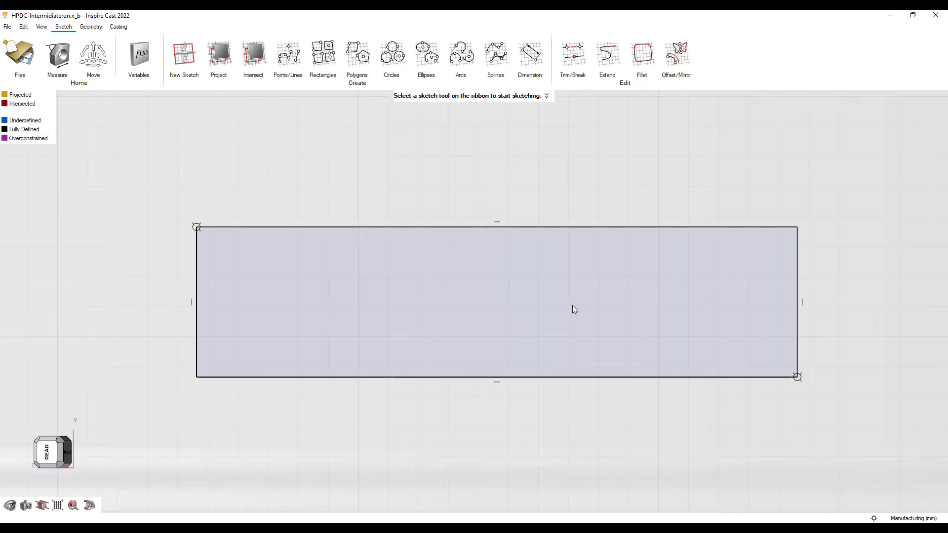
scroll(572, 304, down, 5)
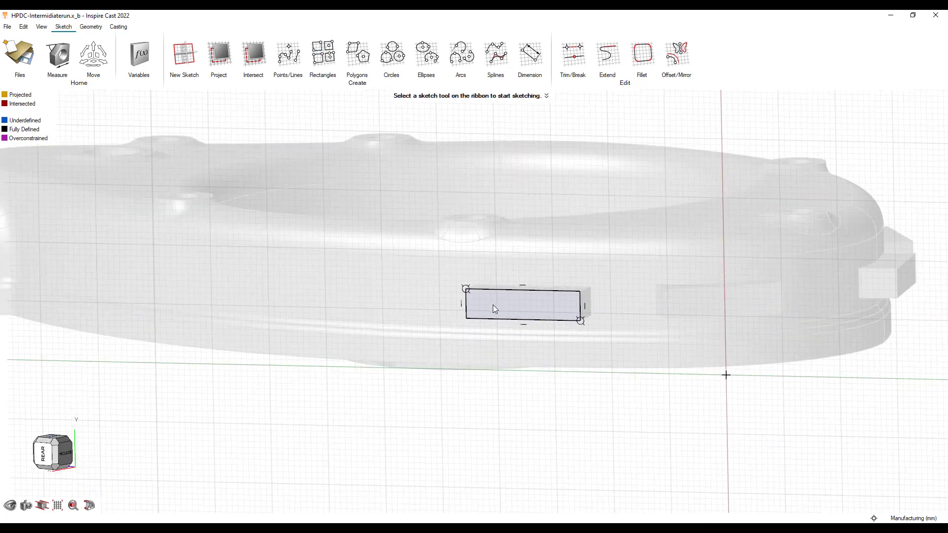
middle_drag(495, 304, 469, 323)
click(88, 28)
click(221, 54)
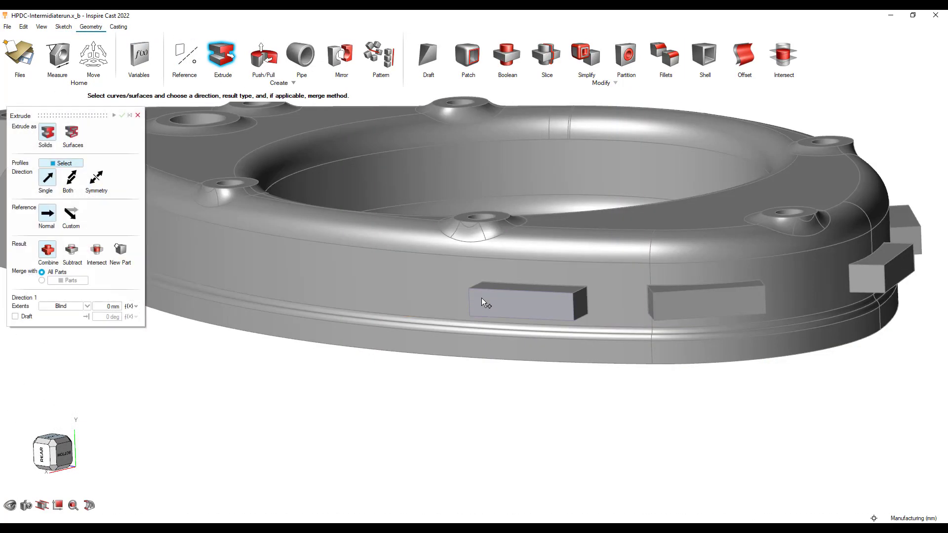
click(508, 308)
drag(74, 116, 152, 140)
click(199, 274)
drag(515, 306, 471, 342)
scroll(415, 233, down, 2)
middle_drag(415, 232, 439, 350)
right_click(439, 351)
Revolve the runner block's end face about its side edge to form a curved bend turning down alongside the cover
click(275, 62)
scroll(413, 304, up, 3)
middle_drag(413, 304, 428, 317)
click(397, 345)
click(422, 367)
drag(386, 353, 351, 330)
middle_drag(350, 330, 350, 290)
scroll(341, 300, down, 3)
right_click(348, 290)
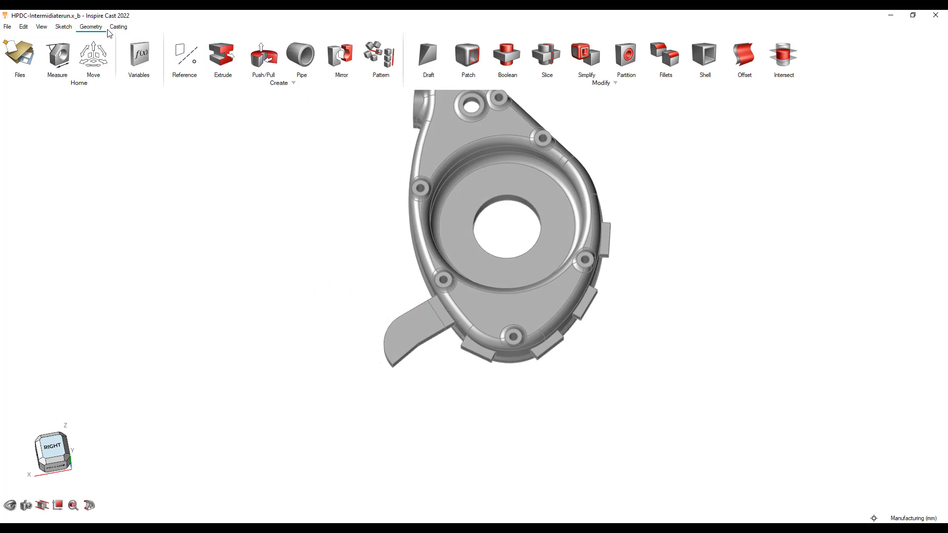
Sketch a rectangle over the full end face of the runner's curved bend
click(67, 28)
click(327, 53)
middle_drag(374, 316, 348, 375)
click(343, 376)
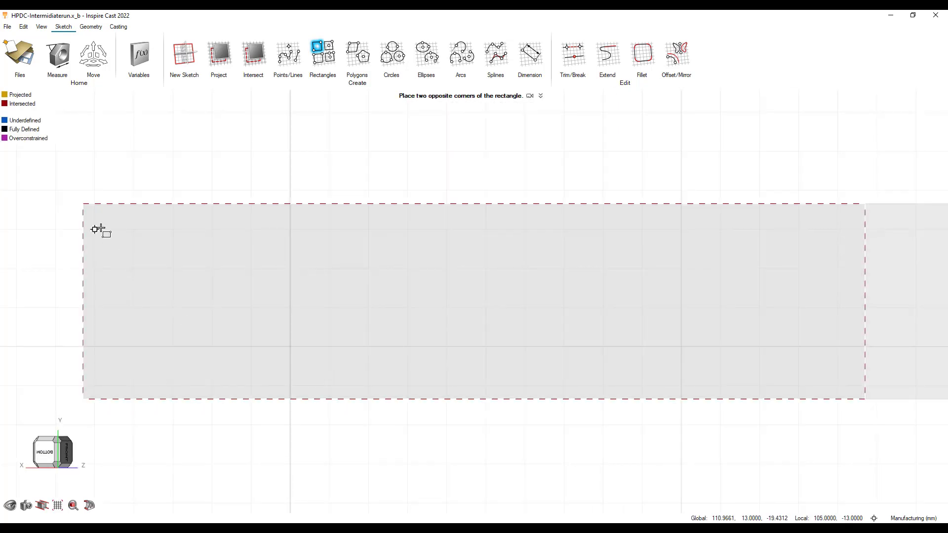
click(83, 204)
click(865, 398)
key(Escape)
scroll(460, 285, down, 5)
key(Escape)
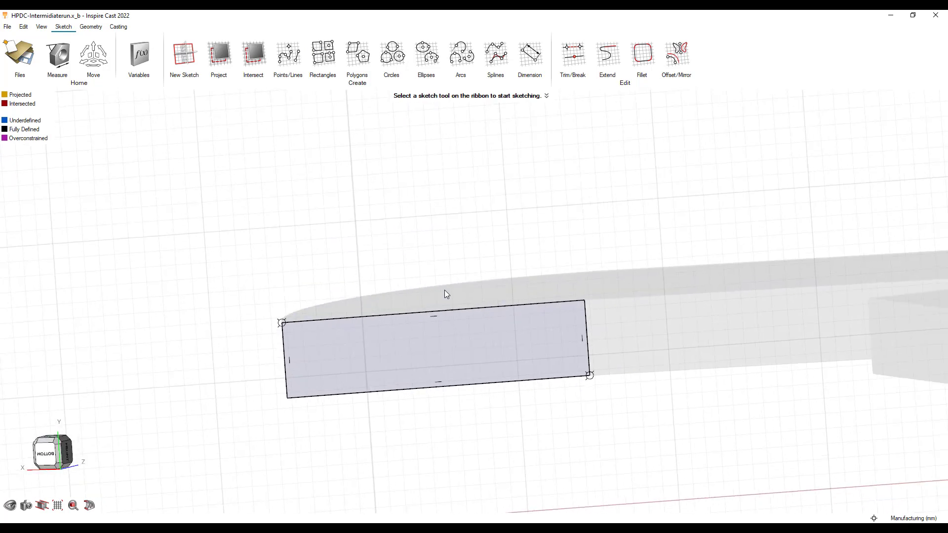
Extrude the rectangle on the bend's end face about 16.5 mm as a new part
click(90, 27)
click(218, 53)
click(366, 372)
click(121, 250)
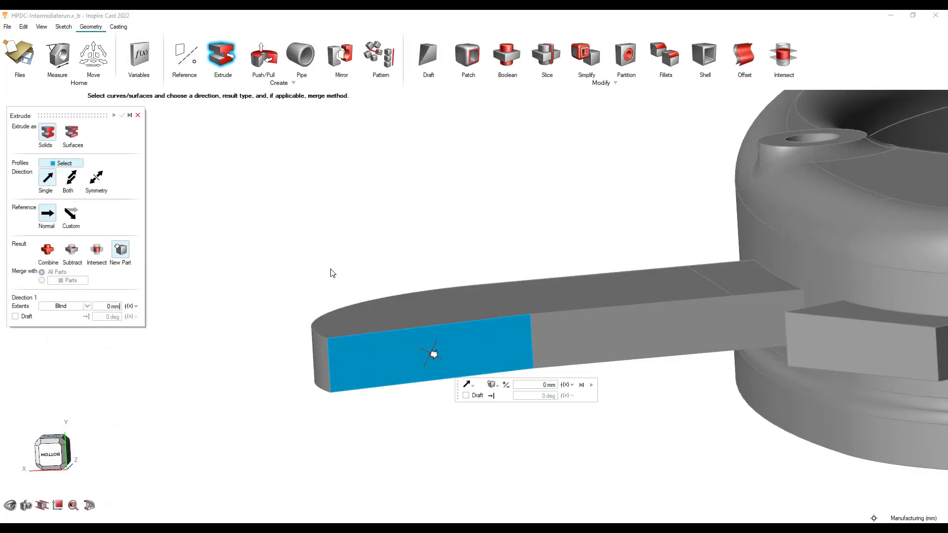
drag(430, 347, 503, 376)
right_click(357, 263)
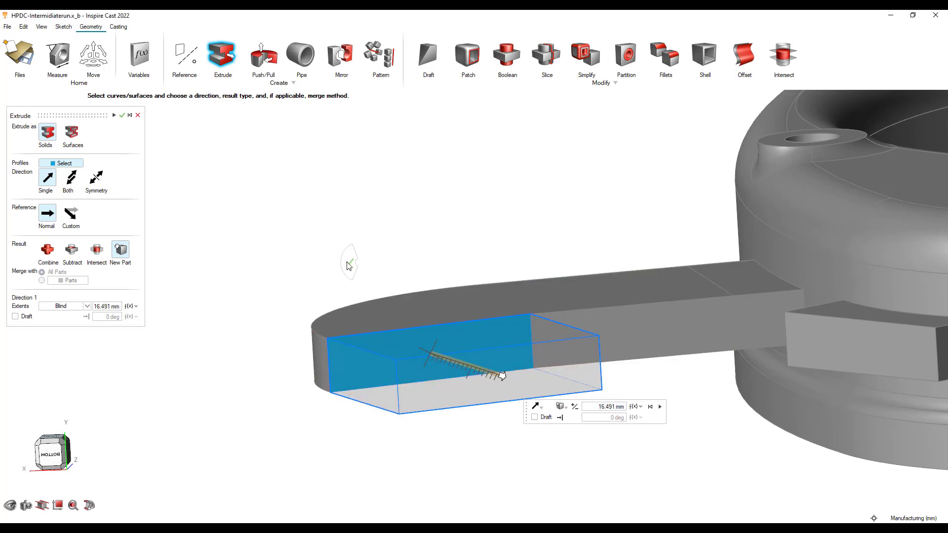
Push/pull the end face of the straight runner section outward by 76 mm
scroll(320, 275, down, 1)
scroll(346, 301, down, 4)
key(p)
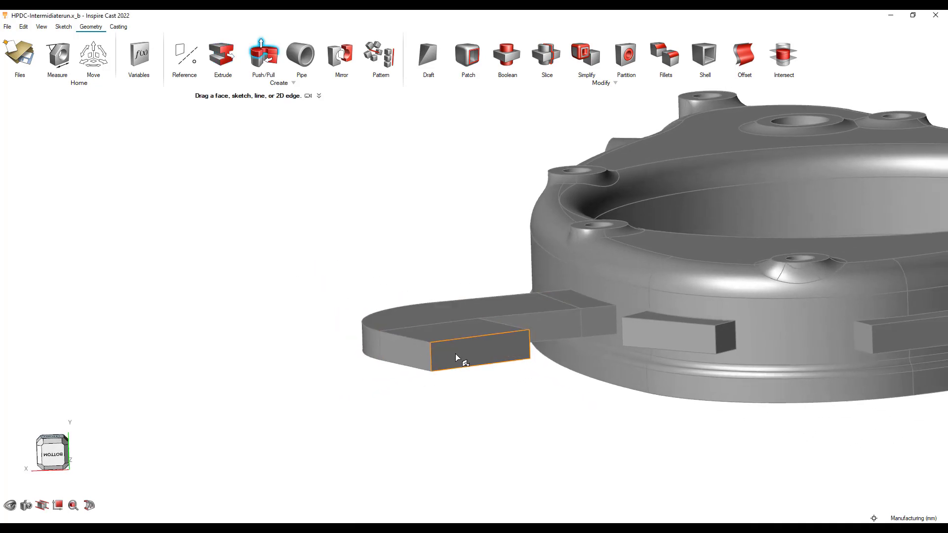
right_drag(455, 354, 410, 353)
drag(370, 348, 491, 449)
right_drag(491, 450, 453, 331)
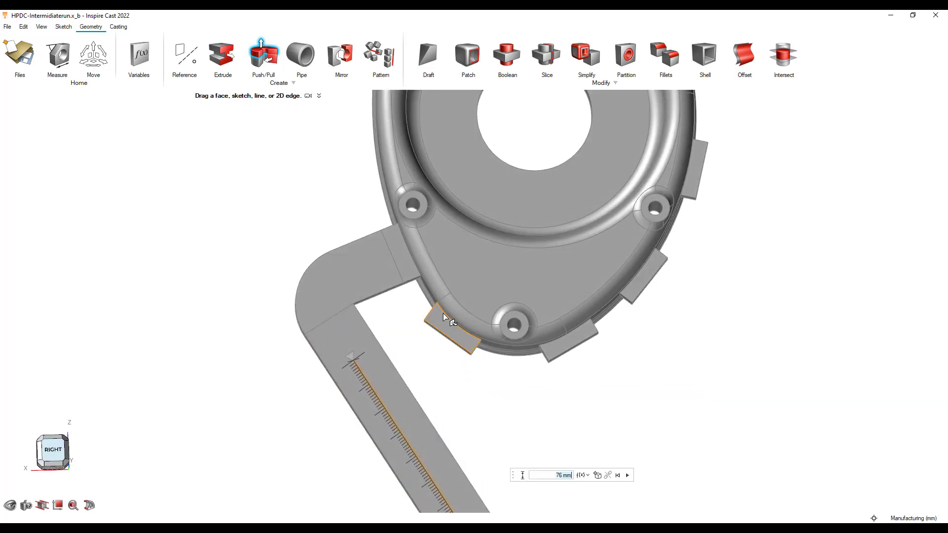
click(382, 324)
Combine the gate block, curved bend and straight section into one runner part with a Boolean
drag(247, 206, 381, 344)
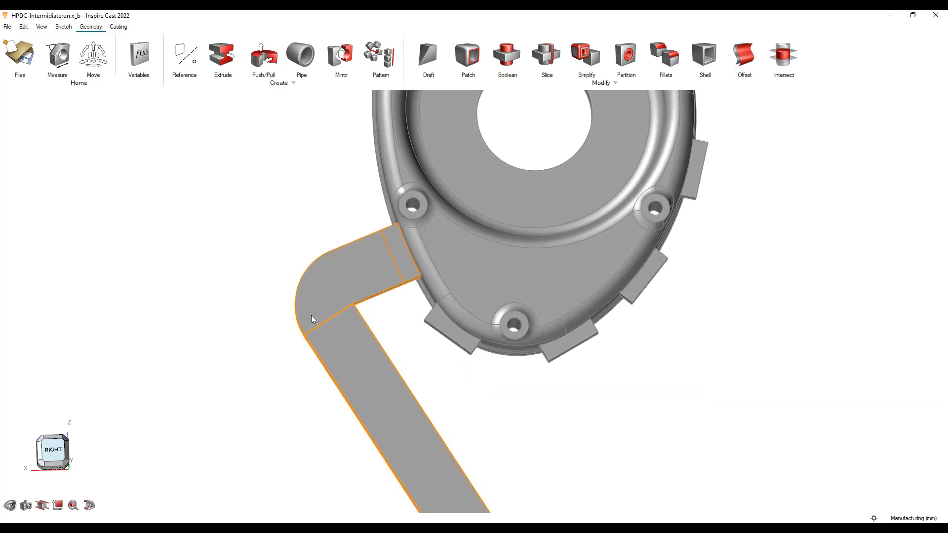
click(498, 58)
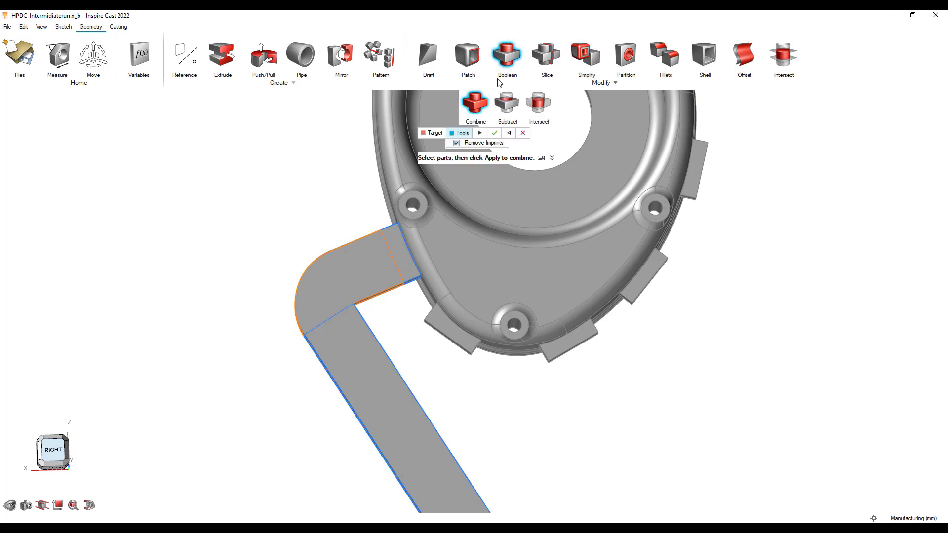
click(480, 132)
right_drag(293, 148, 204, 149)
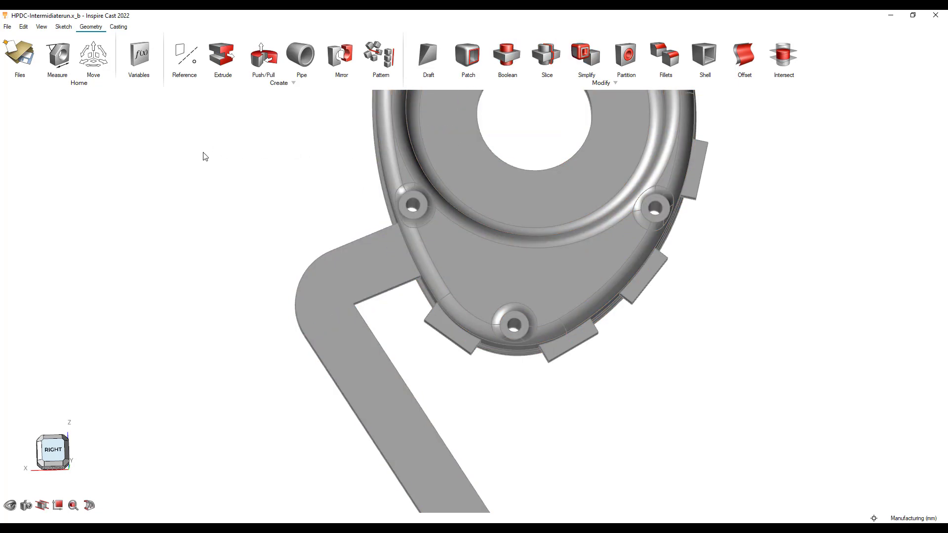
Fillet the runner's inner corner edge, trying radii of 50 mm and 25 mm before applying 20 mm
click(667, 56)
right_drag(375, 311, 333, 303)
click(365, 310)
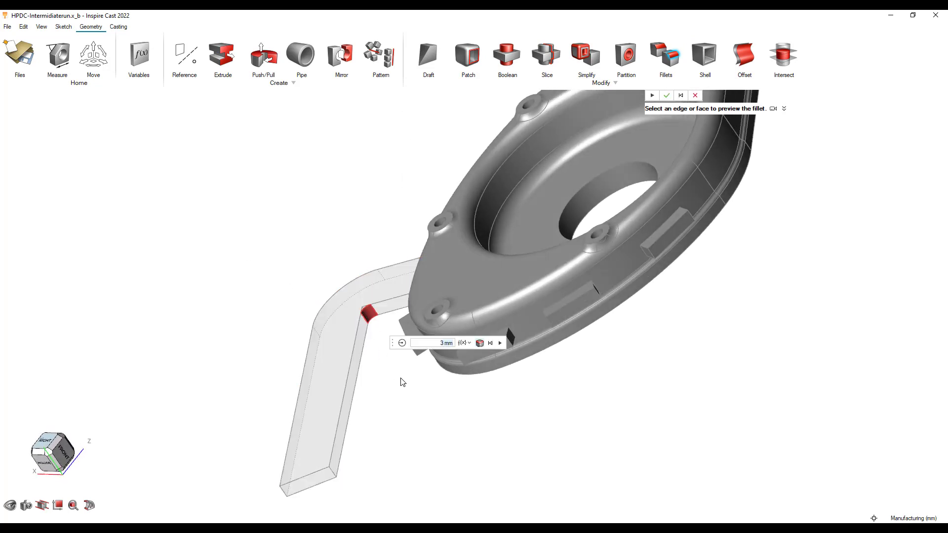
text(50)
key(Return)
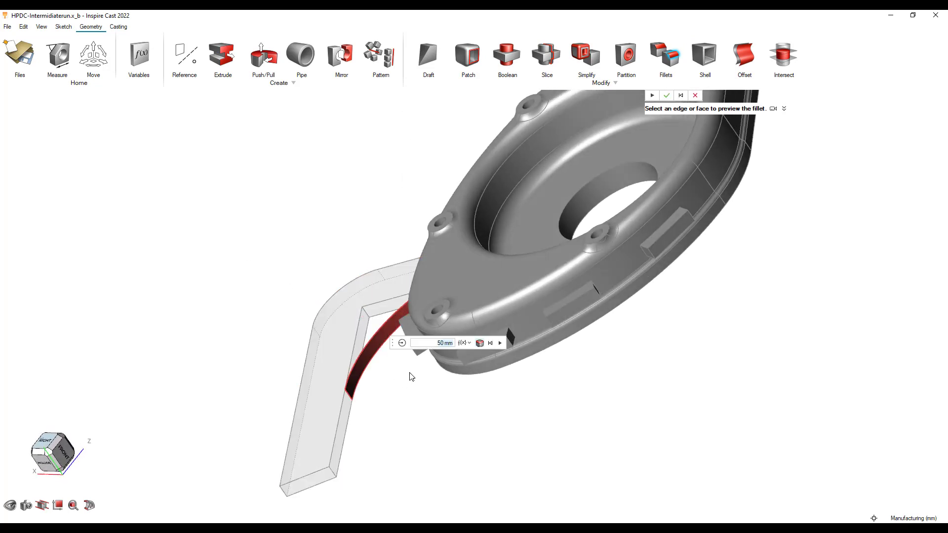
right_drag(445, 386, 438, 378)
text(25)
key(Return)
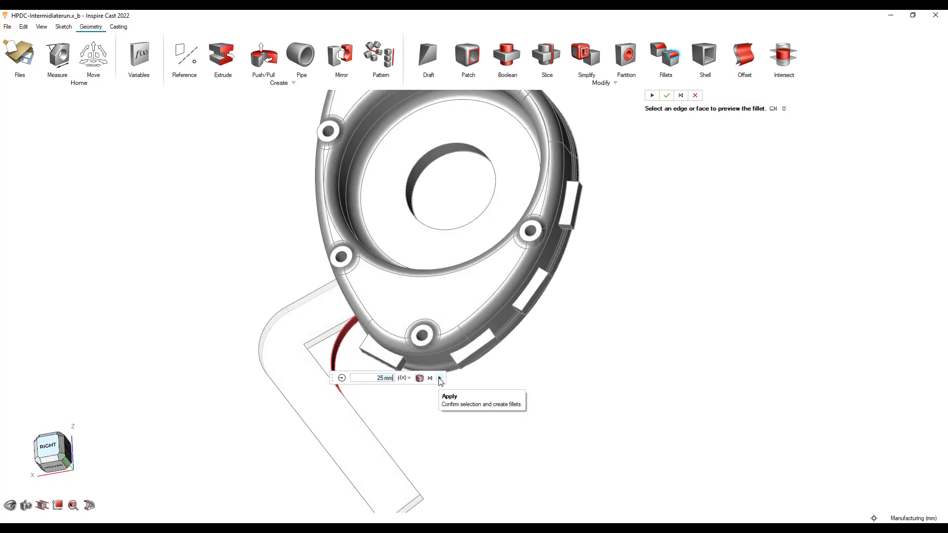
click(440, 378)
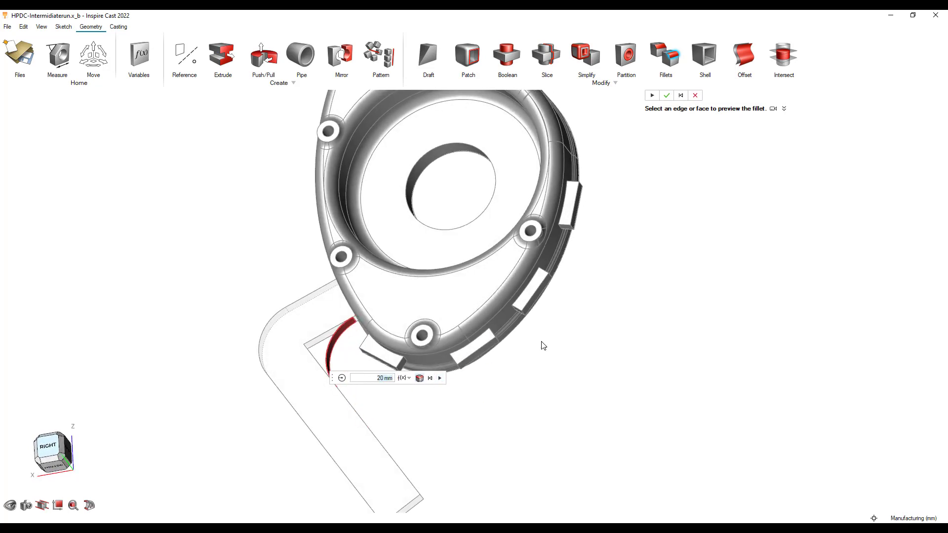
scroll(462, 303, down, 2)
right_drag(462, 302, 463, 304)
Sketch a circle overlapping the runner's free end on the plane of its flat face and set its diameter to 40 mm
click(63, 26)
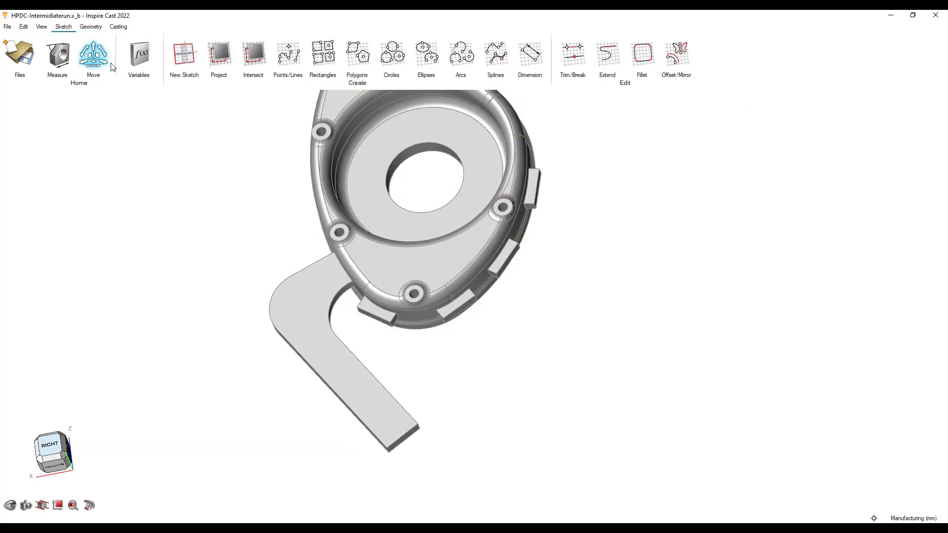
click(400, 57)
click(396, 422)
right_drag(527, 419, 497, 422)
scroll(497, 421, down, 3)
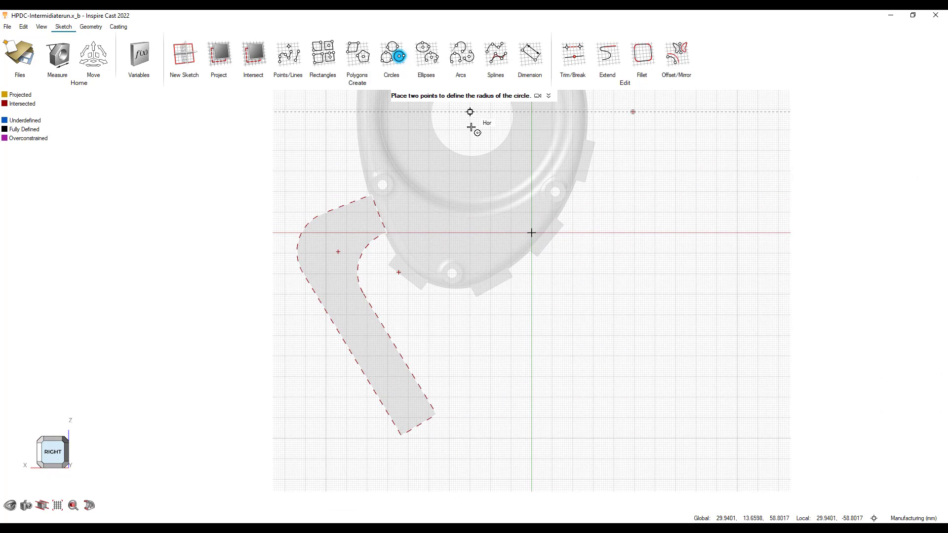
click(463, 414)
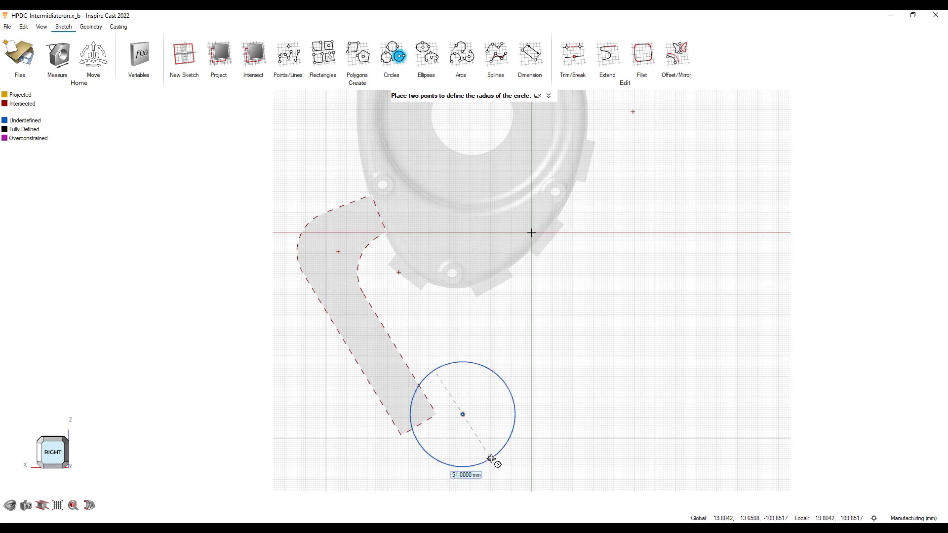
click(489, 455)
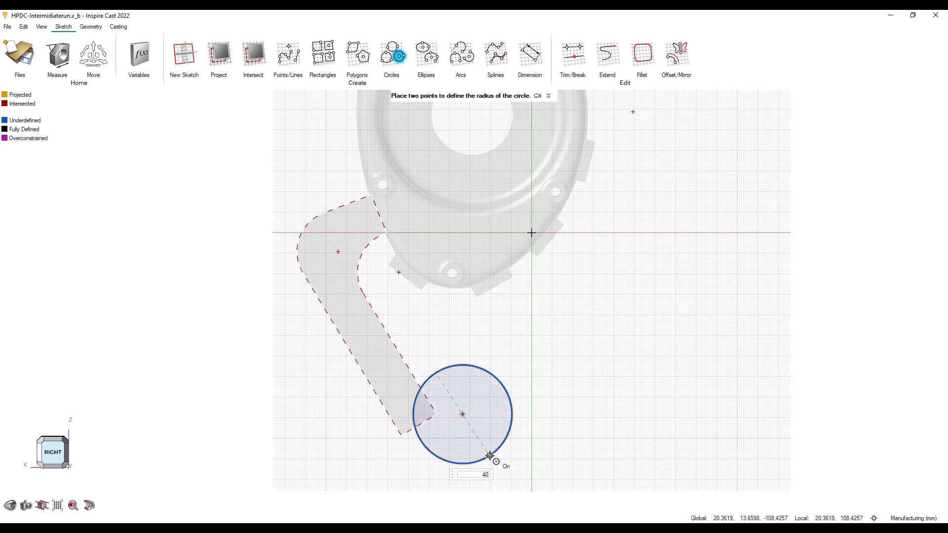
text(40)
key(Return)
right_click(536, 370)
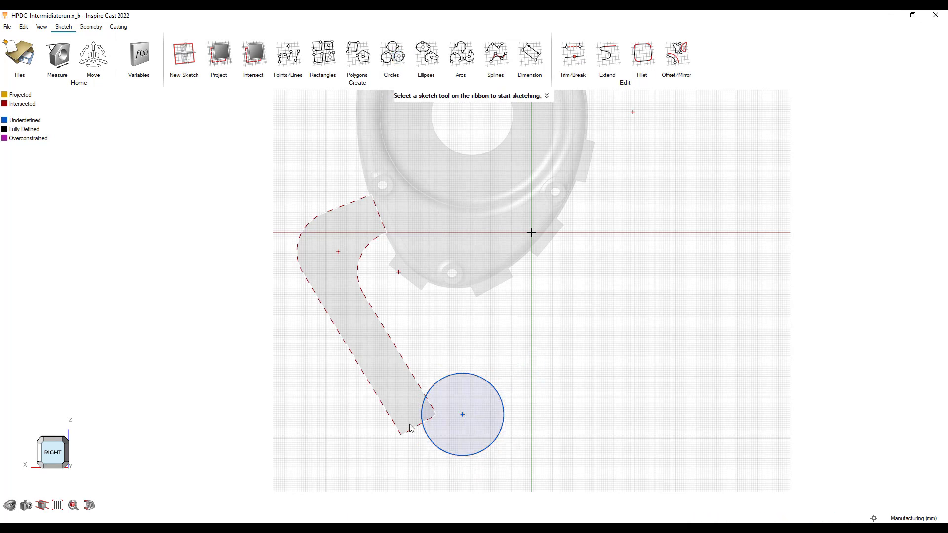
right_click(206, 339)
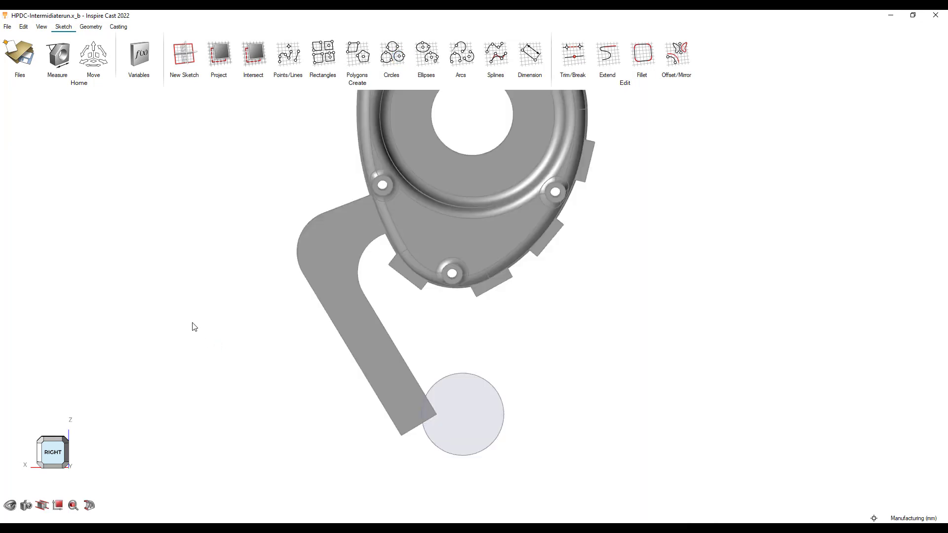
Push/pull the circle at the runner's free end by 20 mm into a solid cylinder
click(90, 29)
click(262, 58)
middle_drag(454, 482, 472, 402)
mouse_move(475, 381)
mouse_down()
mouse_move(469, 405)
mouse_move(464, 366)
mouse_up()
text(20)
key(Escape)
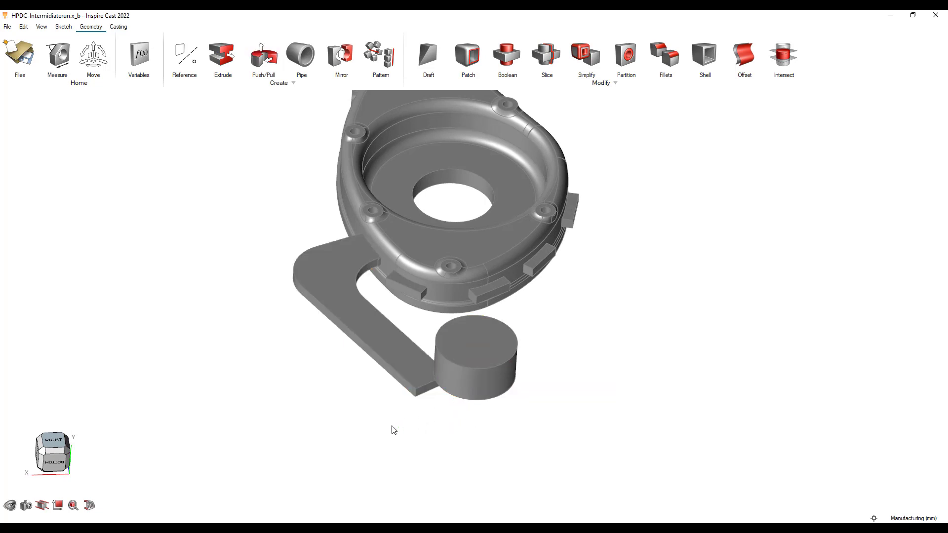
Push/pull the lower flat face of the end cylinder outward so the cylinder extends past the runner's thickness
scroll(466, 441, up, 5)
middle_drag(466, 442, 516, 419)
key(p)
scroll(505, 441, down, 2)
scroll(547, 296, up, 2)
drag(554, 282, 556, 308)
key(Escape)
Chamfer the outer corner edge at the runner's free end by 30 mm at 45 degrees
click(679, 57)
click(488, 279)
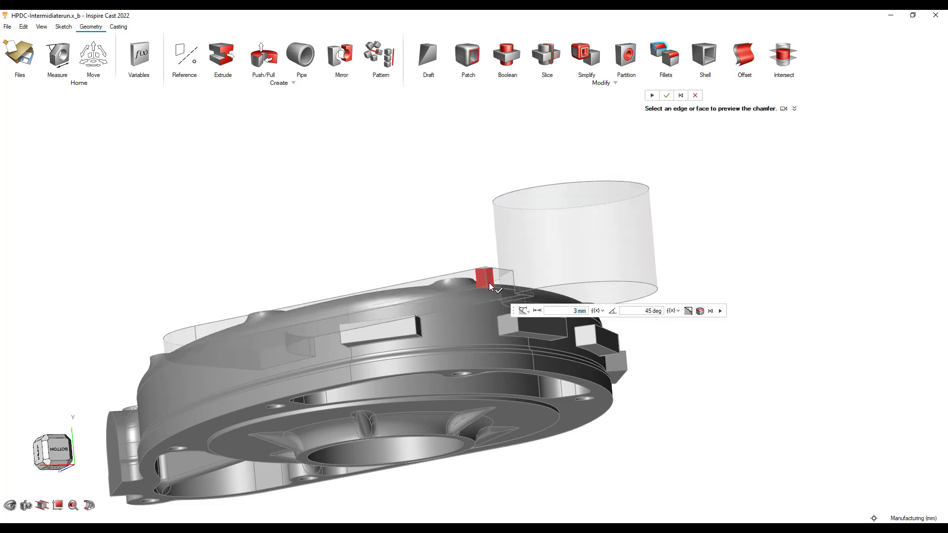
text(0)
key(Return)
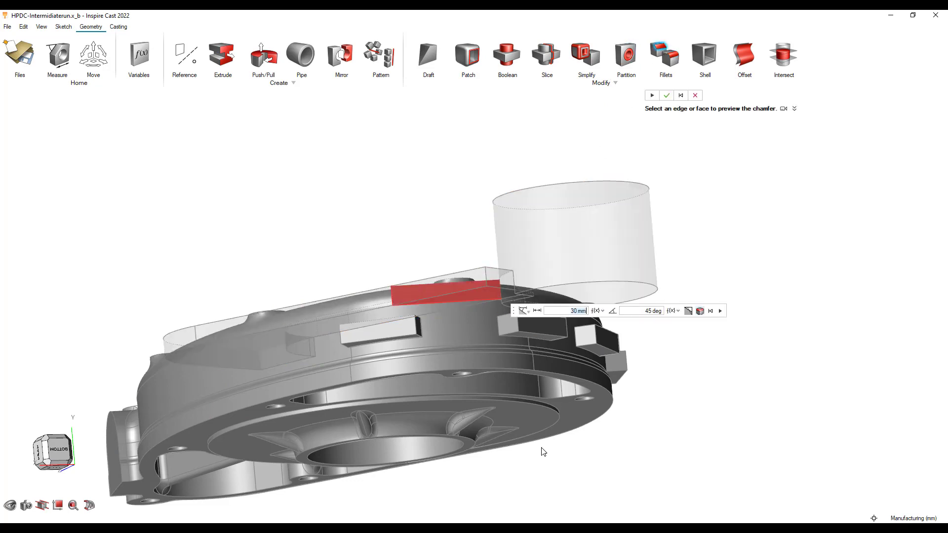
key(Escape)
Push/pull the runner's end face beside the cylinder to adjust how the two bodies meet
middle_drag(403, 205, 411, 239)
double_click(436, 238)
drag(438, 242, 482, 280)
key(Escape)
Fillet the outer edge where the runner's long side meets the chamfered end with a 20 mm radius
click(672, 59)
click(435, 265)
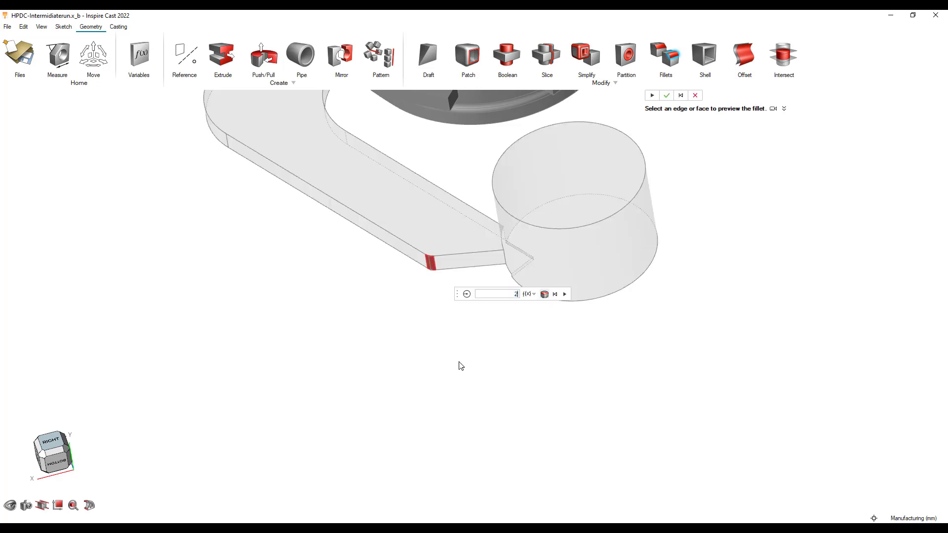
text(20)
right_drag(459, 361, 366, 366)
middle_drag(366, 367, 366, 367)
scroll(367, 367, down, 3)
scroll(367, 367, down, 3)
right_drag(367, 366, 414, 376)
scroll(367, 367, down, 2)
scroll(366, 366, down, 1)
middle_drag(525, 377, 525, 377)
Examine the complete five-branch runner system and its cylinder attached to the cover from several directions
click(53, 451)
key(Down)
key(Down)
key(Down)
key(Down)
middle_drag(492, 425, 547, 365)
scroll(410, 378, down, 1)
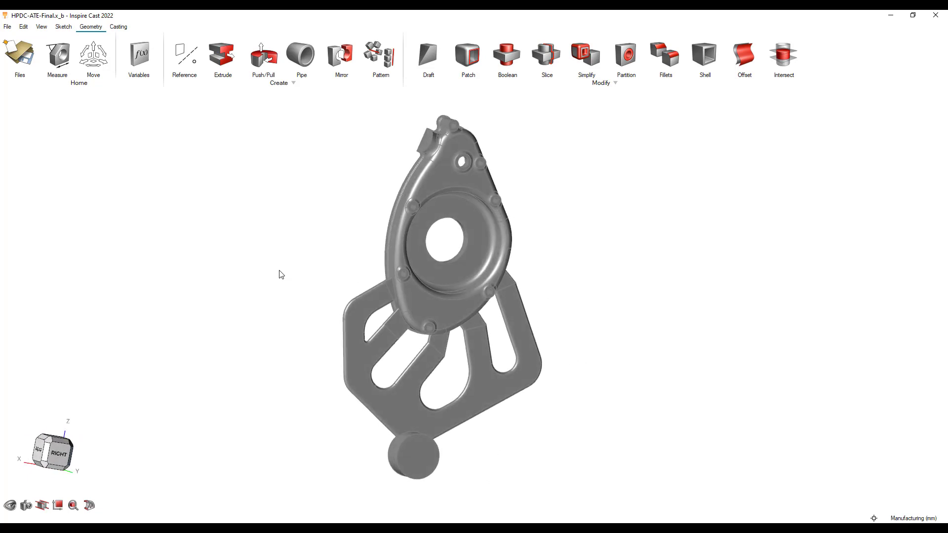
click(58, 453)
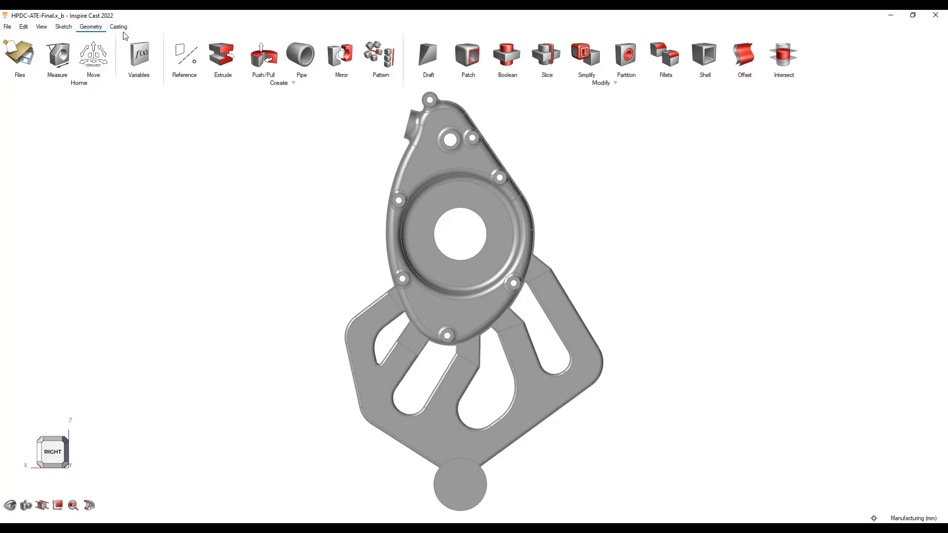
Designate the cover as the cast part in aluminium A356 at 745 C
click(119, 27)
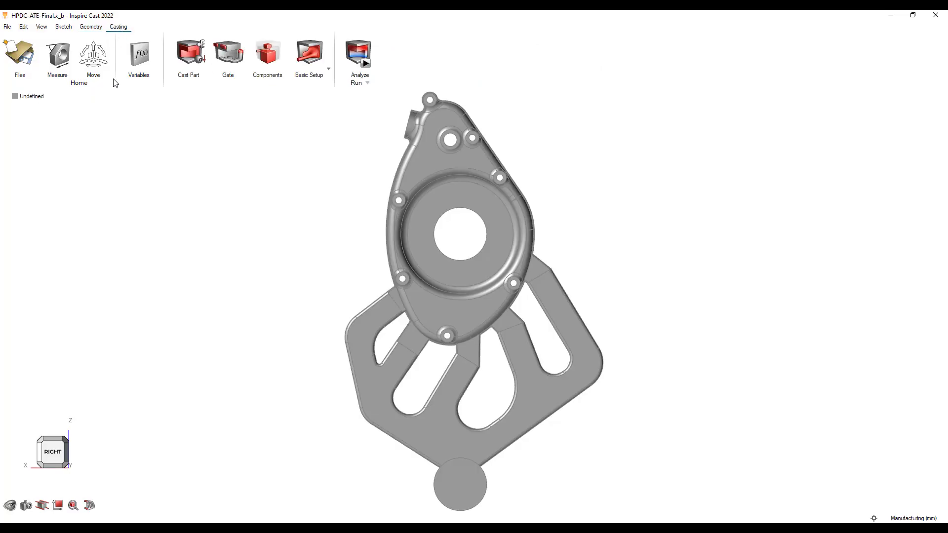
click(409, 160)
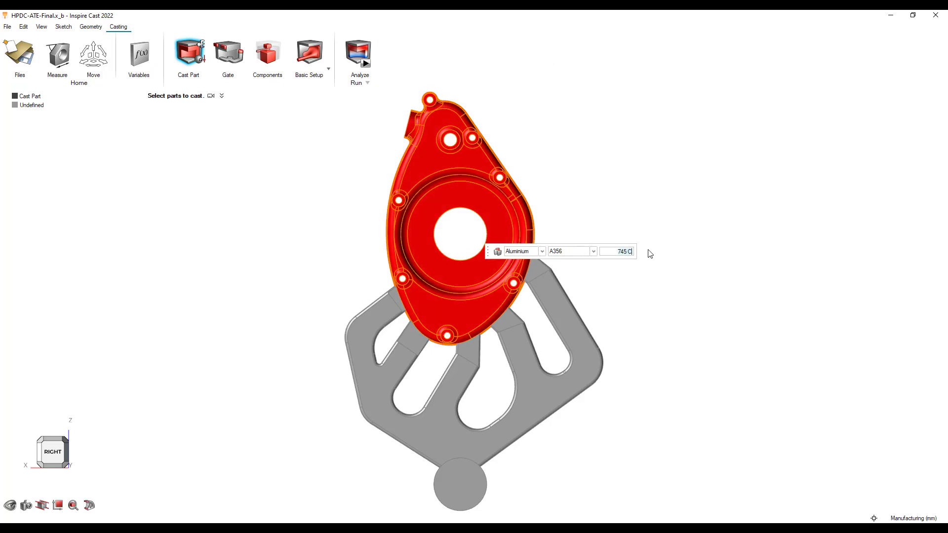
right_drag(612, 200, 591, 196)
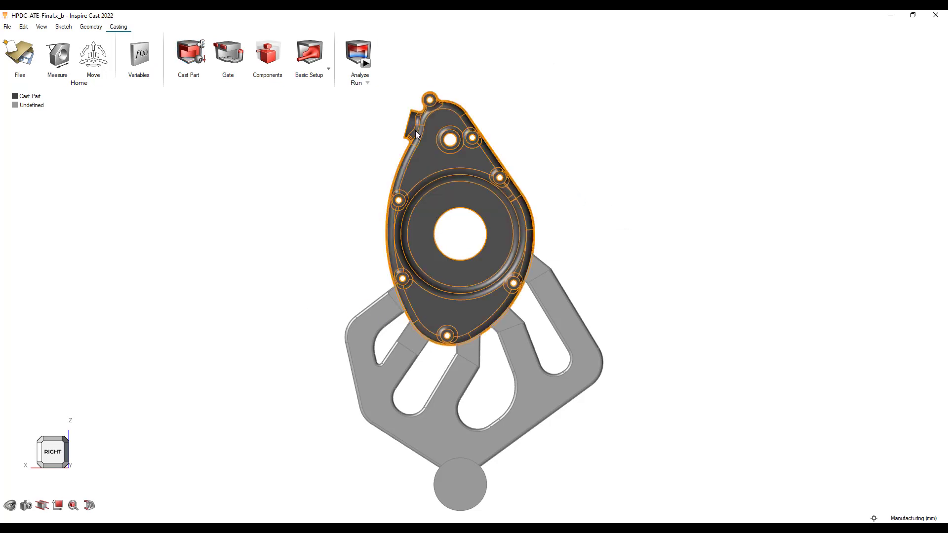
Designate the branched runner and its end cylinder as the runner system and check the gravity direction
click(205, 49)
click(371, 383)
click(279, 223)
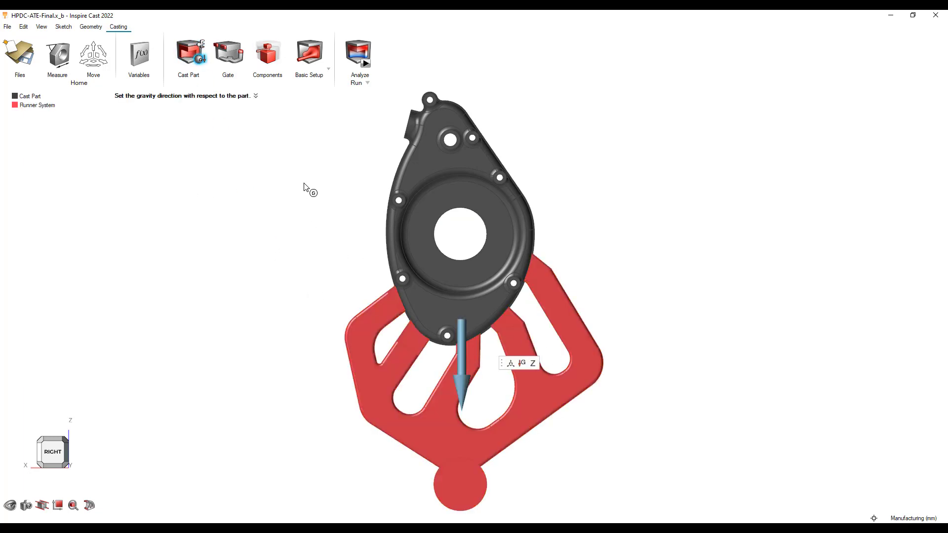
Place the inlet gate on the circular face of the runner system's end cylinder
click(226, 61)
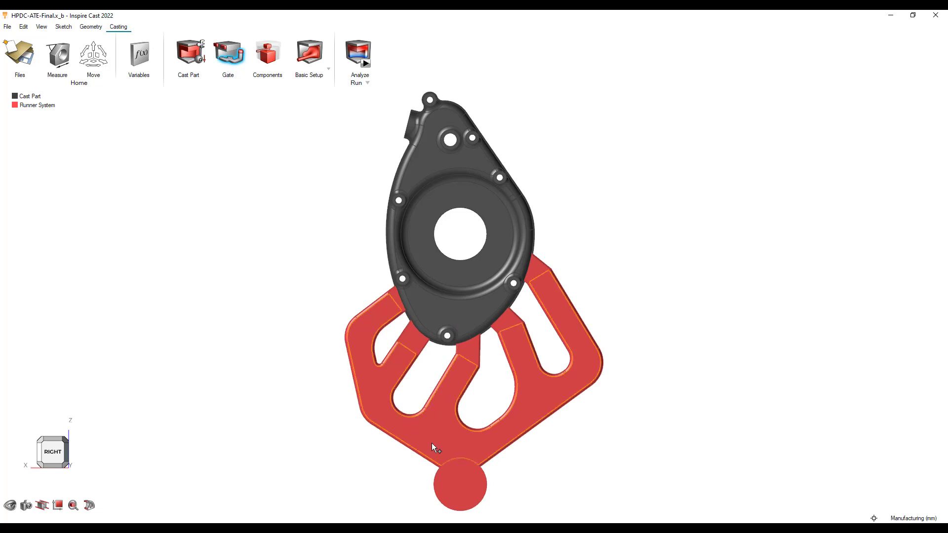
click(464, 487)
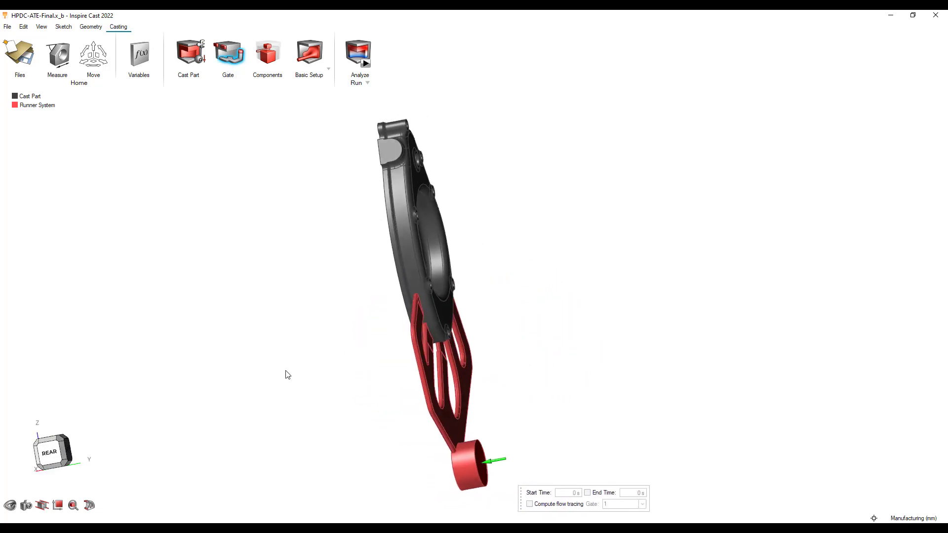
key(Escape)
middle_drag(232, 356, 148, 356)
Create a Steel-H13 mold at 150 C around the casting and hide it
click(267, 57)
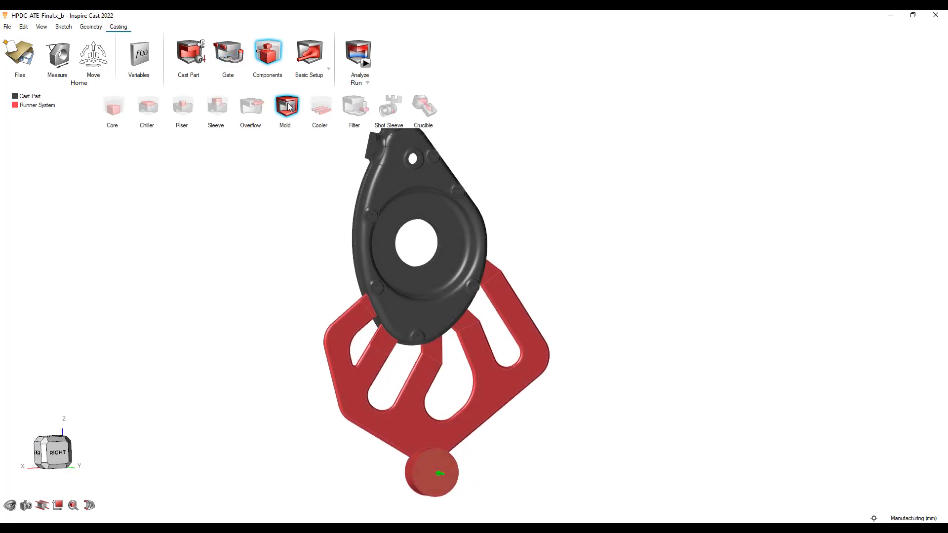
click(287, 107)
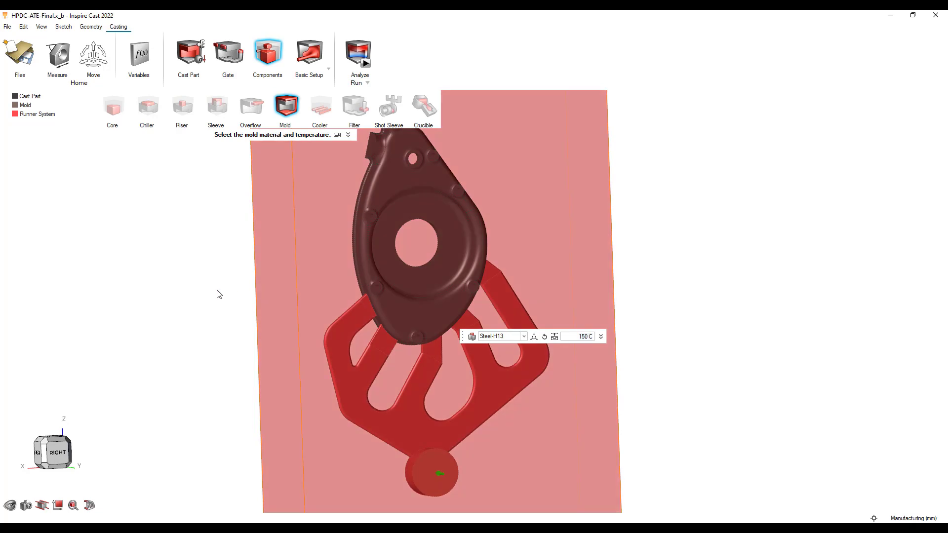
right_click(167, 291)
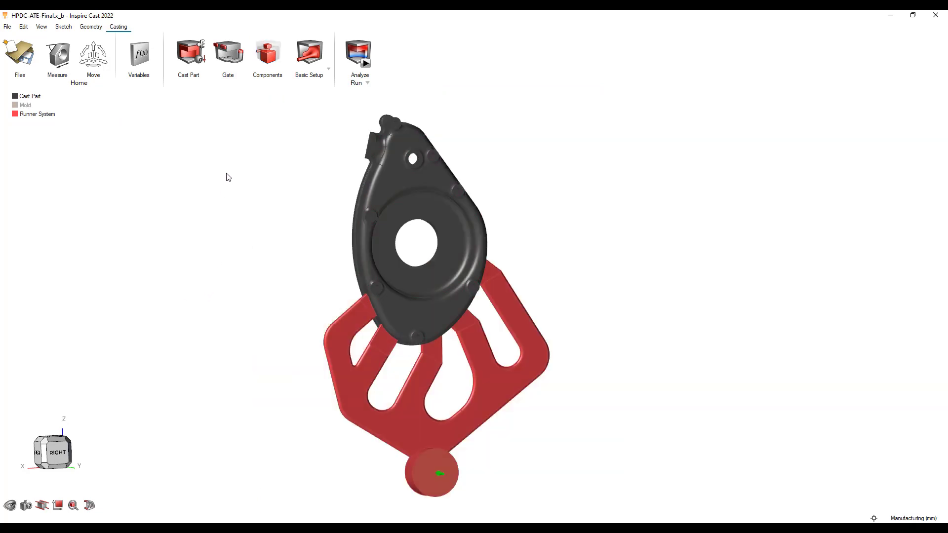
Add an overflow on the inner wall of the cover's central hole and set its volume to 1500 mm3
click(261, 56)
middle_drag(307, 282, 491, 314)
scroll(329, 284, up, 9)
scroll(491, 315, down, 2)
click(492, 316)
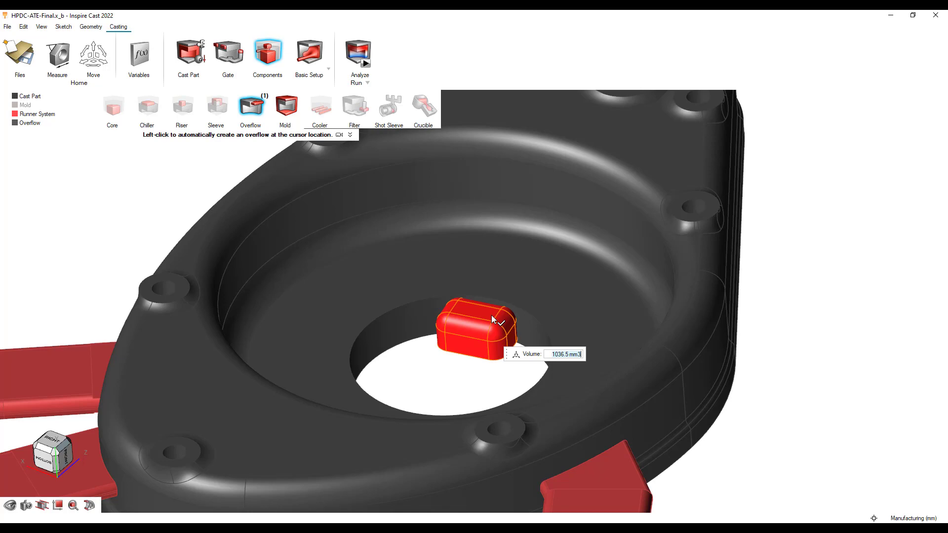
text(1500)
key(Return)
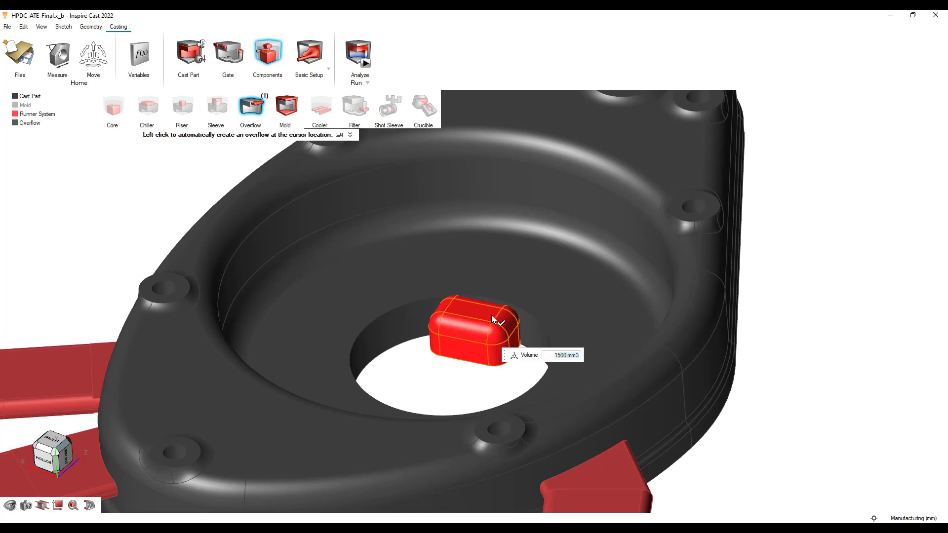
Add a second overflow on the boss at the cover's narrow end and set its volume to 3000 mm3
middle_drag(490, 315, 492, 319)
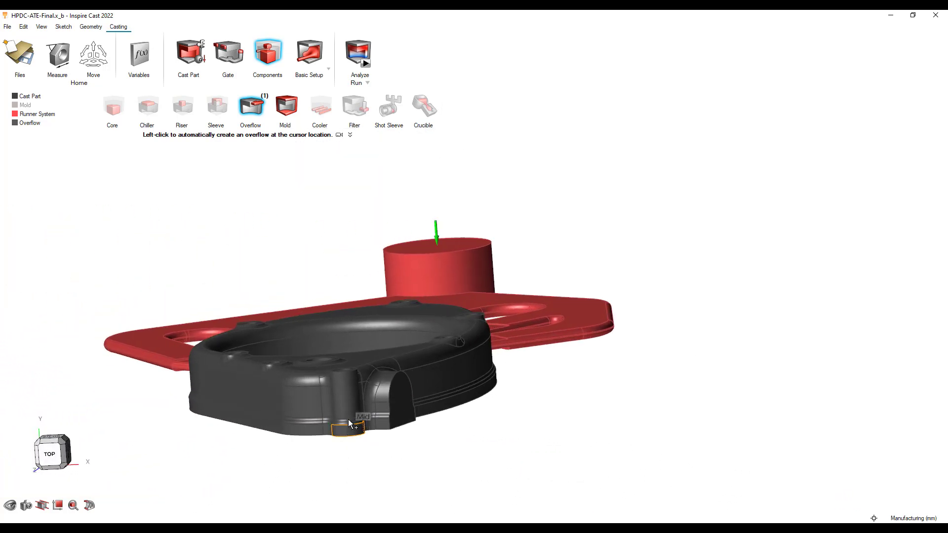
scroll(344, 409, up, 5)
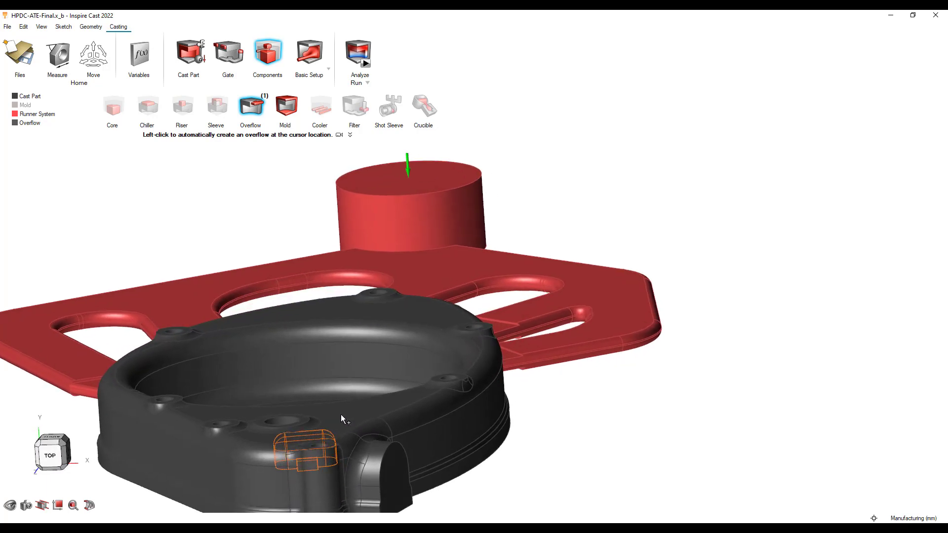
click(327, 353)
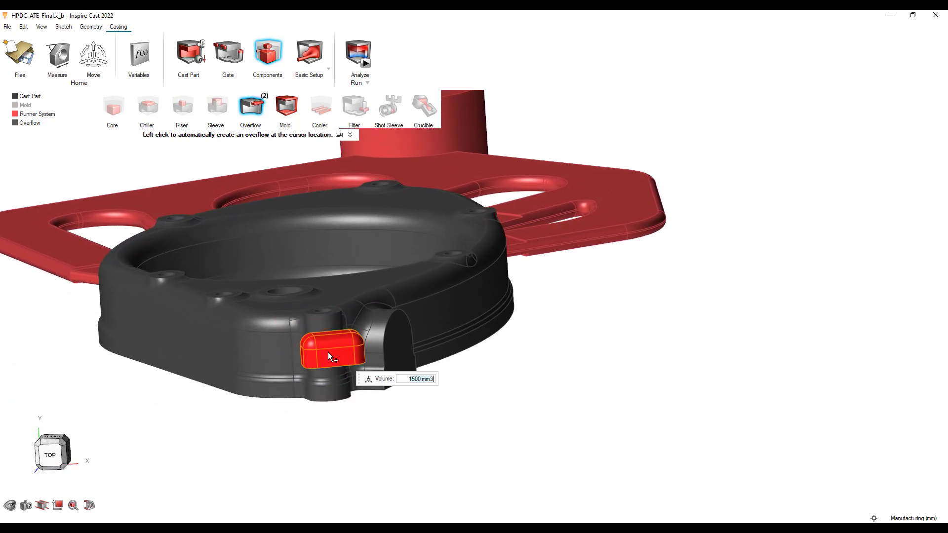
text(3000)
key(Return)
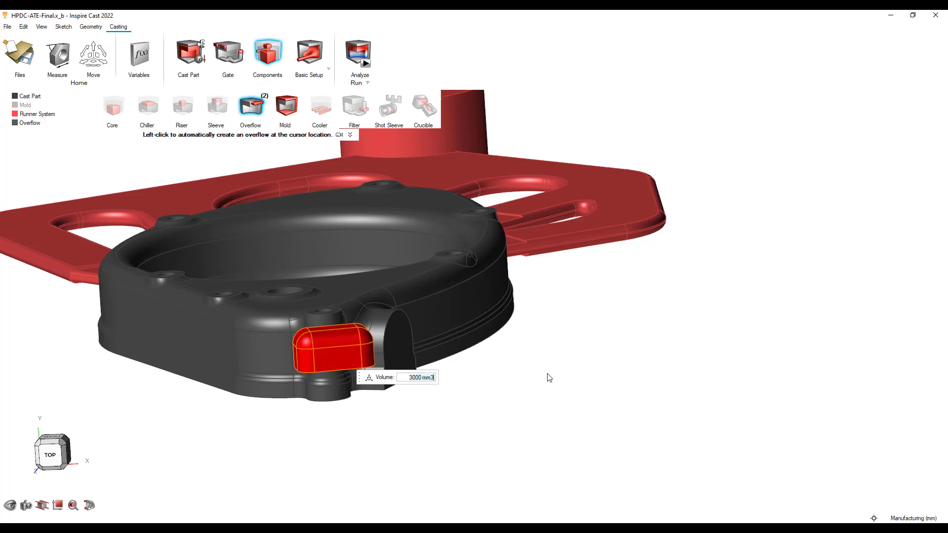
right_drag(527, 369, 589, 378)
right_click(589, 379)
right_click(588, 379)
click(562, 388)
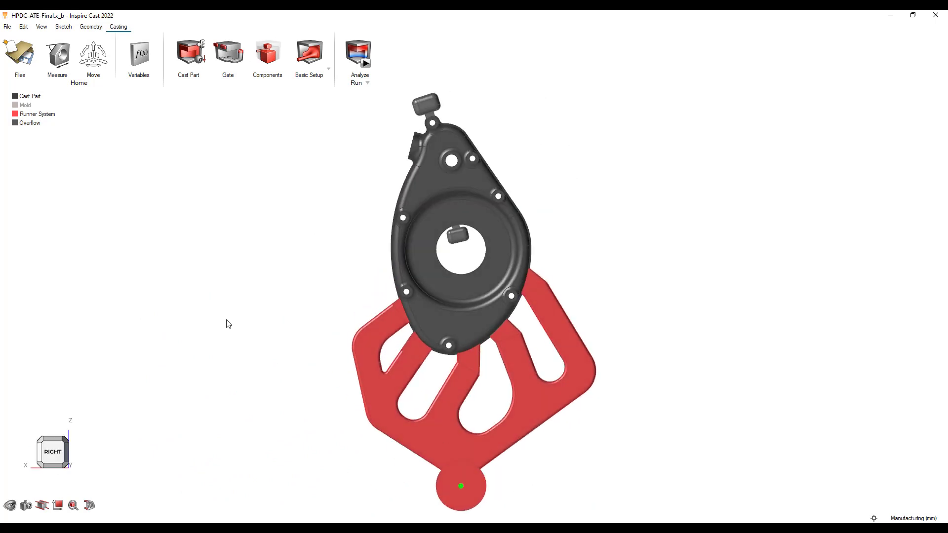
Set up the High Pressure process with Basic setup and place the phase change point on the runner's second gate
click(329, 69)
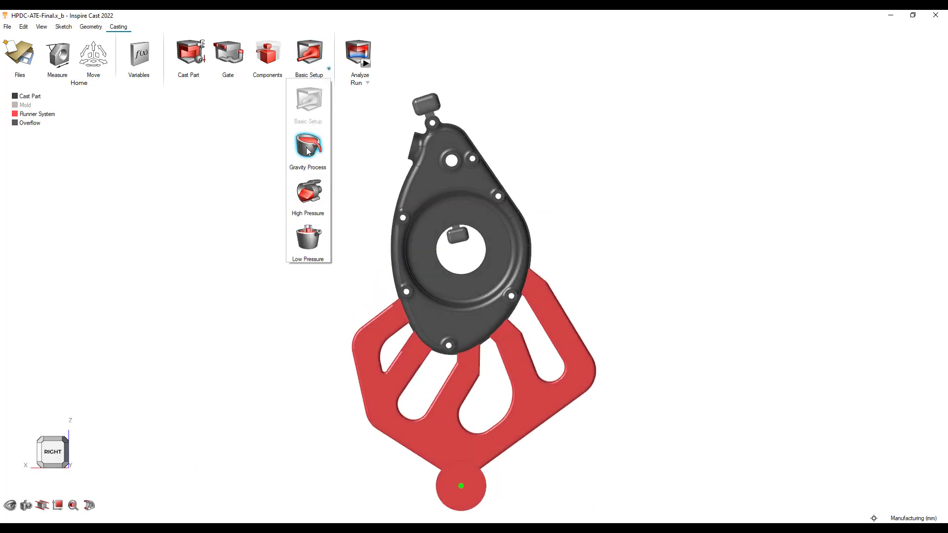
click(306, 192)
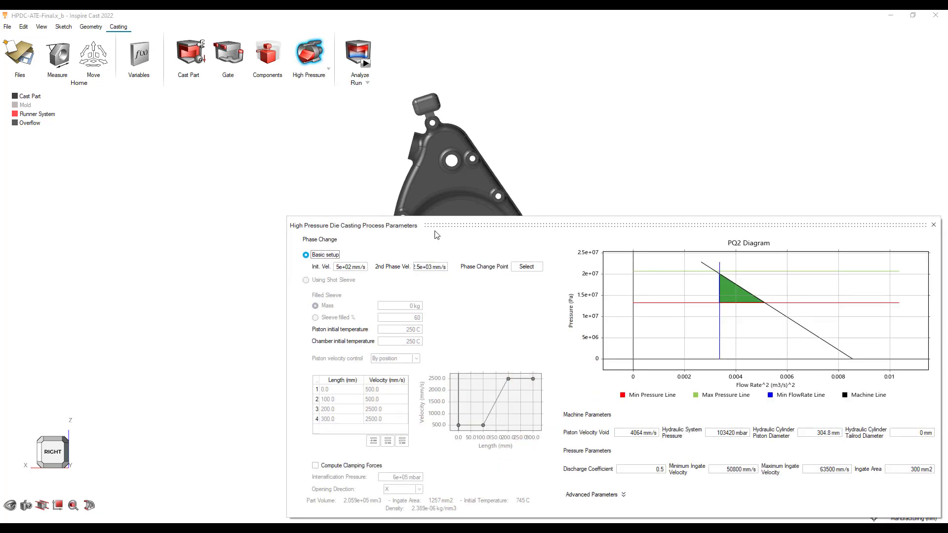
drag(432, 230, 276, 334)
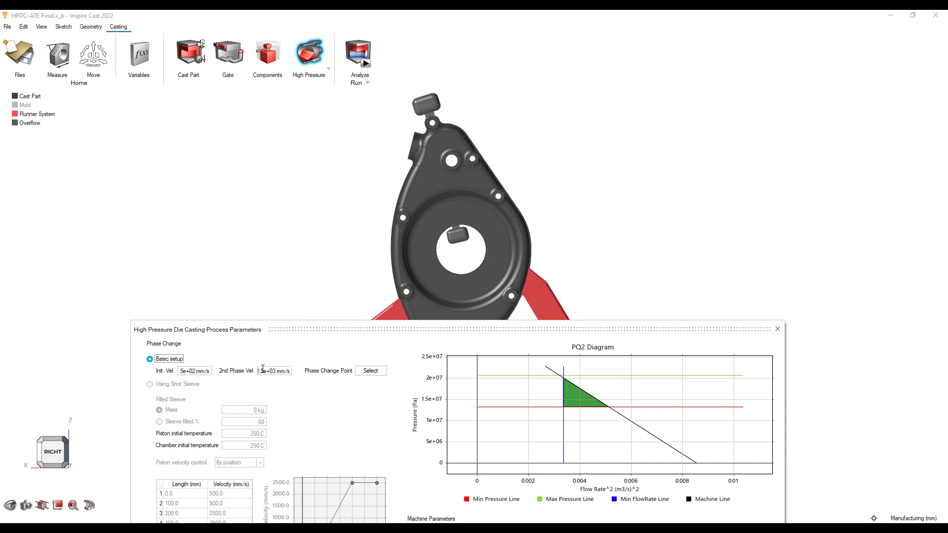
click(370, 370)
drag(422, 330, 414, 458)
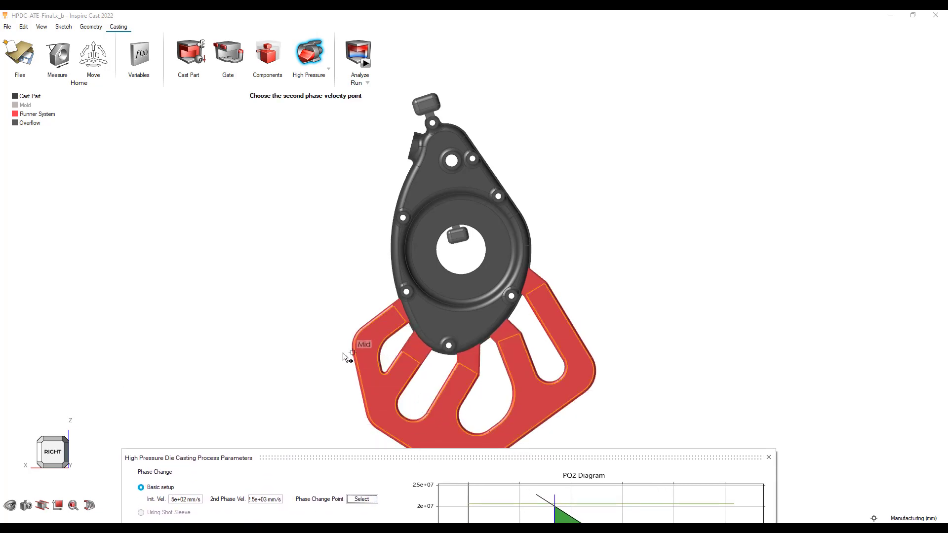
click(418, 350)
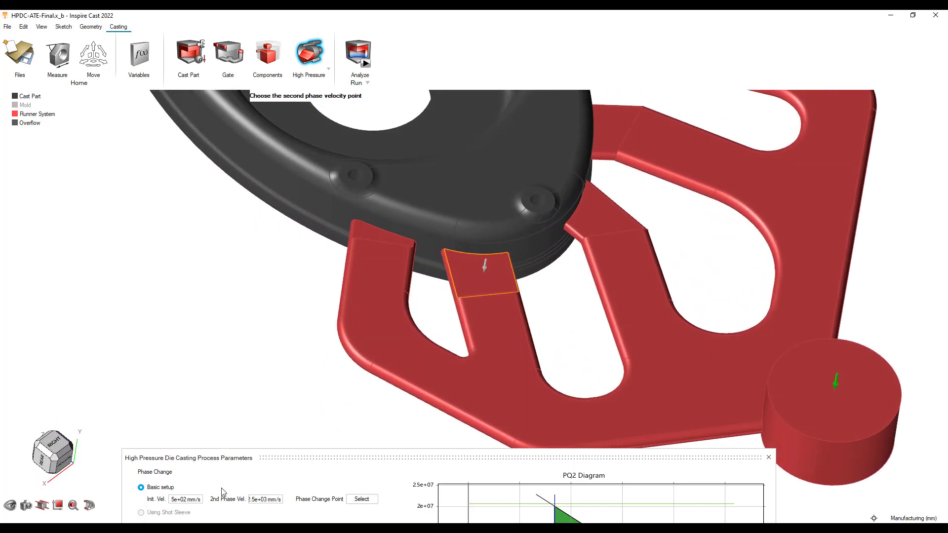
drag(262, 458, 267, 383)
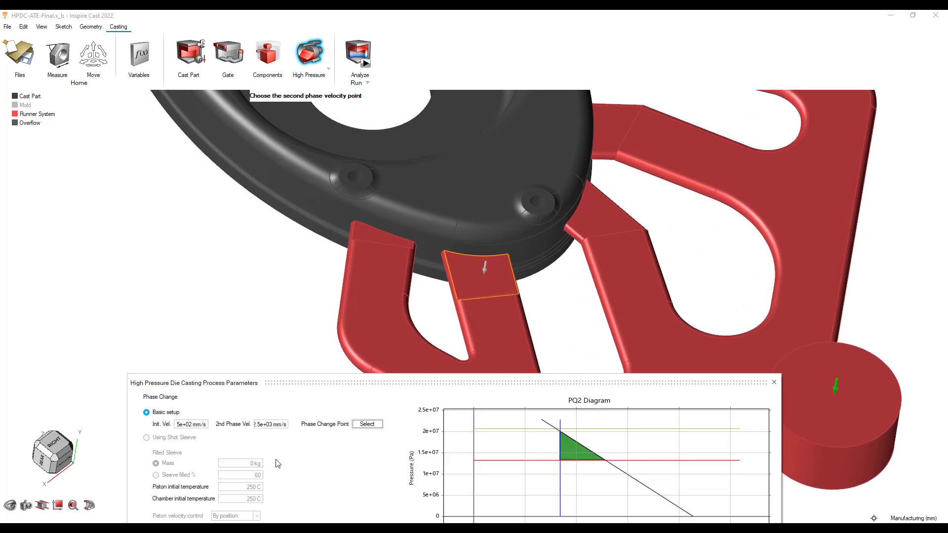
drag(178, 426, 208, 425)
right_drag(266, 343, 205, 329)
key(f)
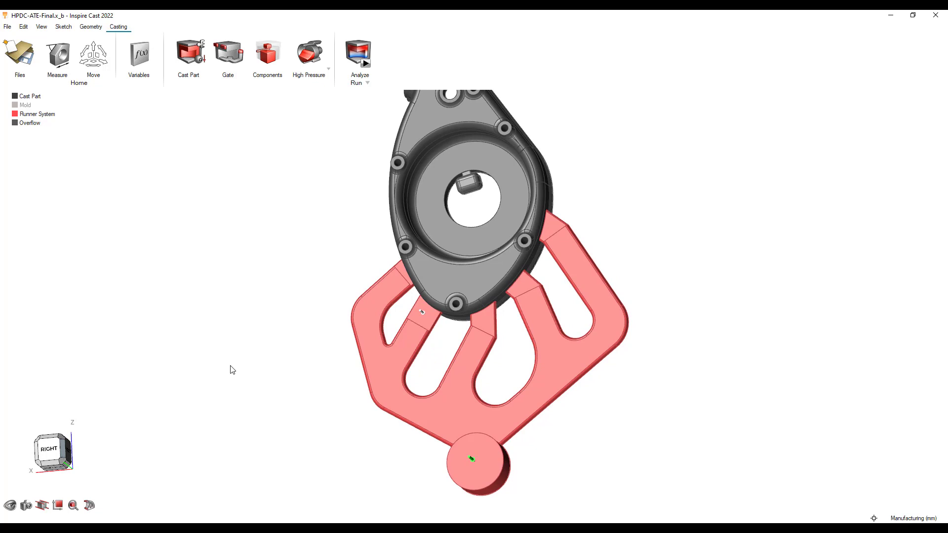
Run a filling analysis named HPDC-ATE-Final at the most accurate setting
click(363, 63)
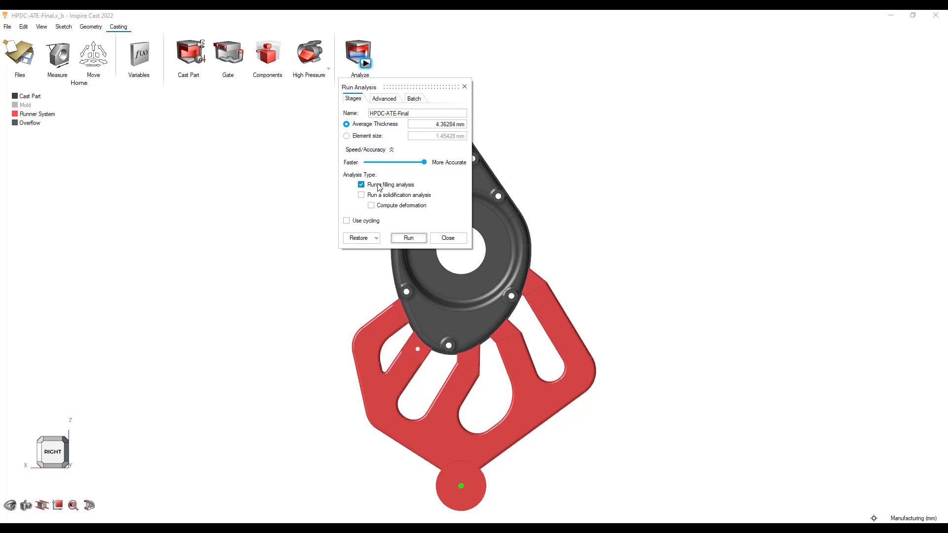
click(408, 238)
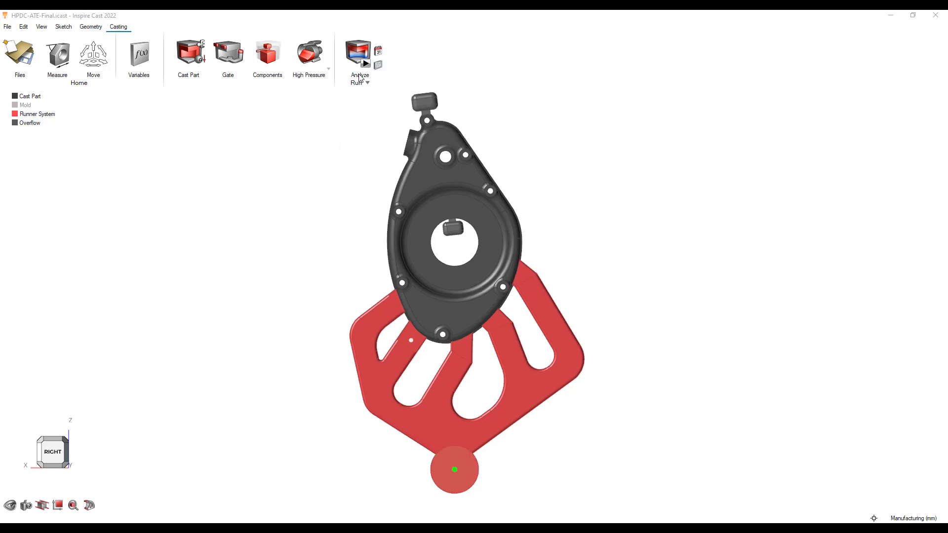
Open the filling results, play the Temperature animation and examine the narrow end and overflows
click(359, 53)
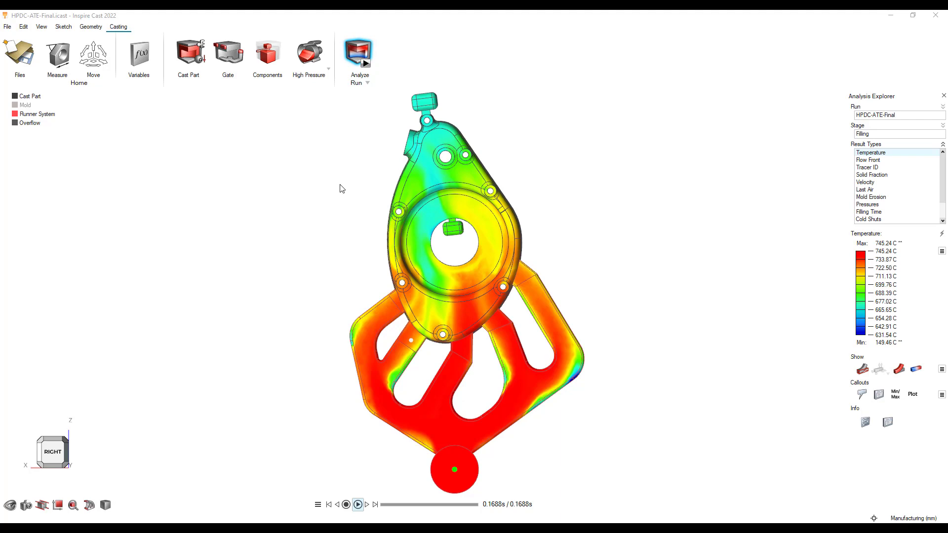
click(359, 504)
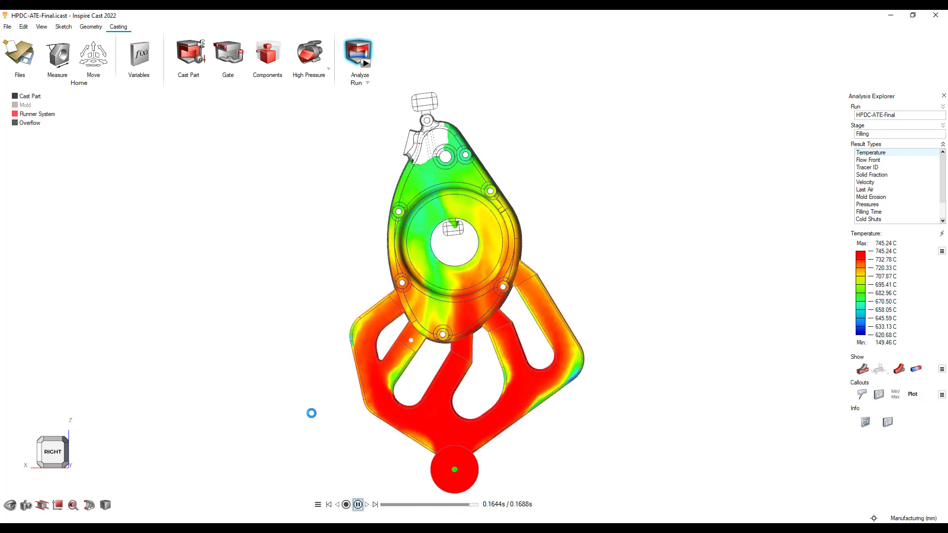
scroll(317, 414, up, 5)
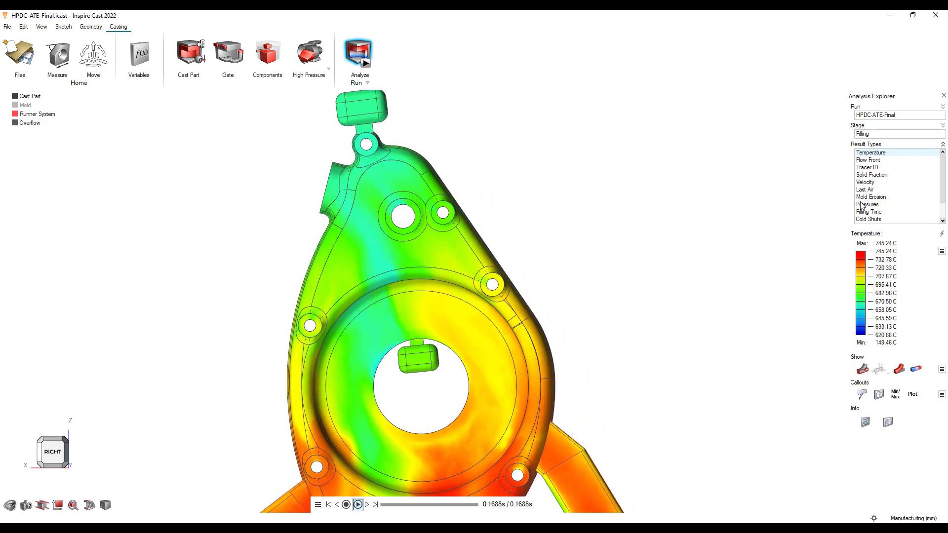
Show the Flow Front result and play its animation to examine how metal reaches the gates and fills the cover
click(872, 160)
scroll(673, 314, down, 3)
scroll(668, 315, up, 5)
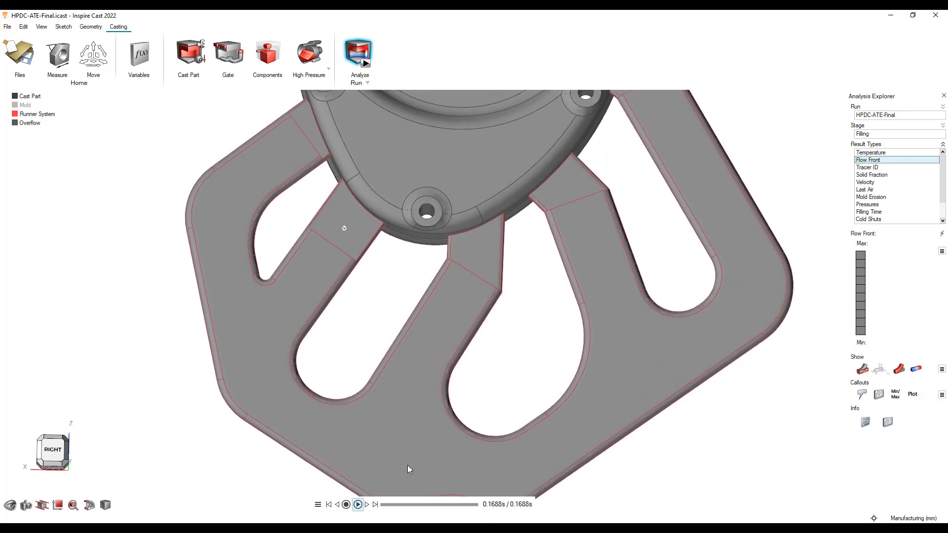
click(358, 504)
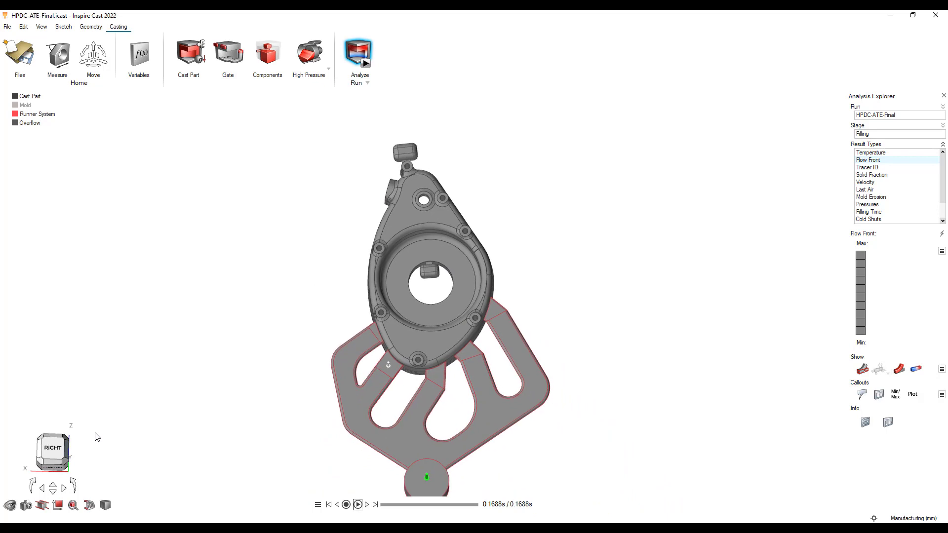
Show the Last Air result to examine trapped air in the cover, runner system and overflows
click(864, 190)
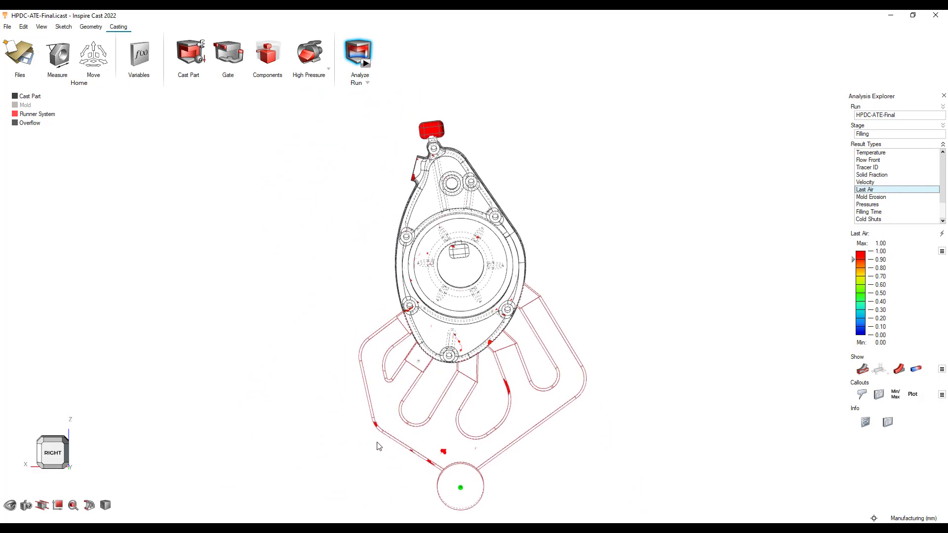
right_click(341, 423)
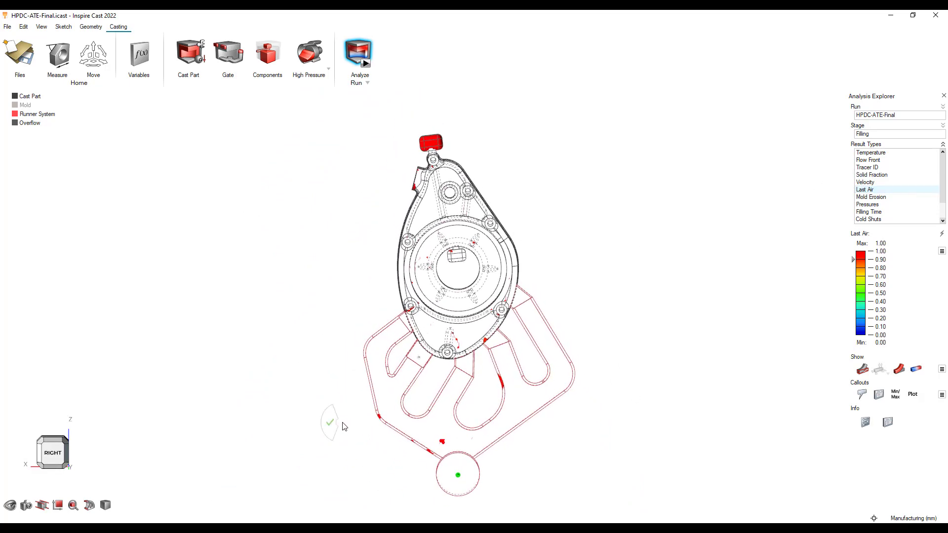